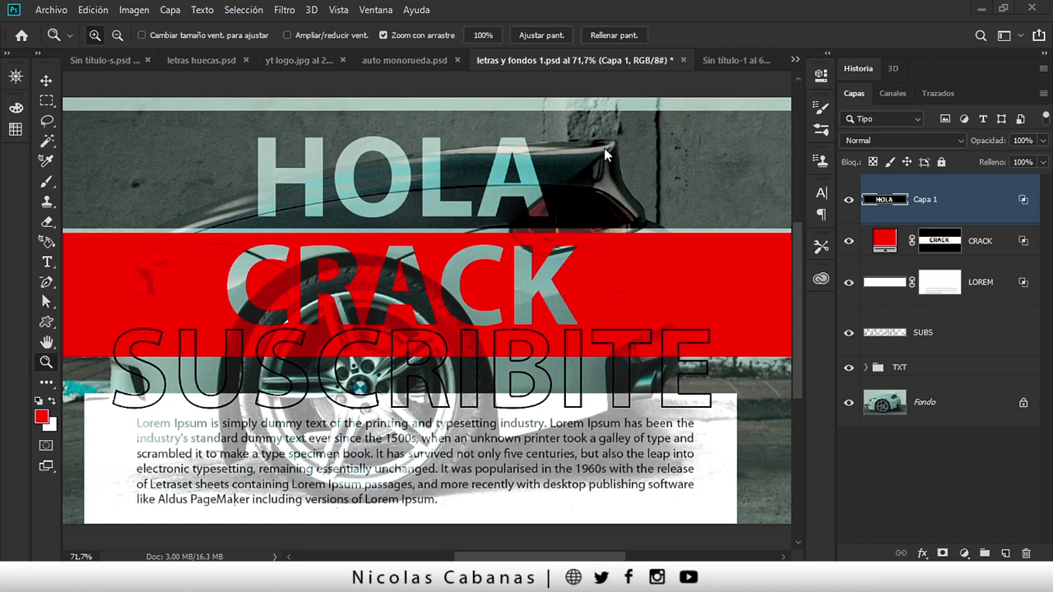
Compare Sin título-1 with the letras y fondos 1.psd reference, ending zoomed out on Sin título-1.
click(729, 62)
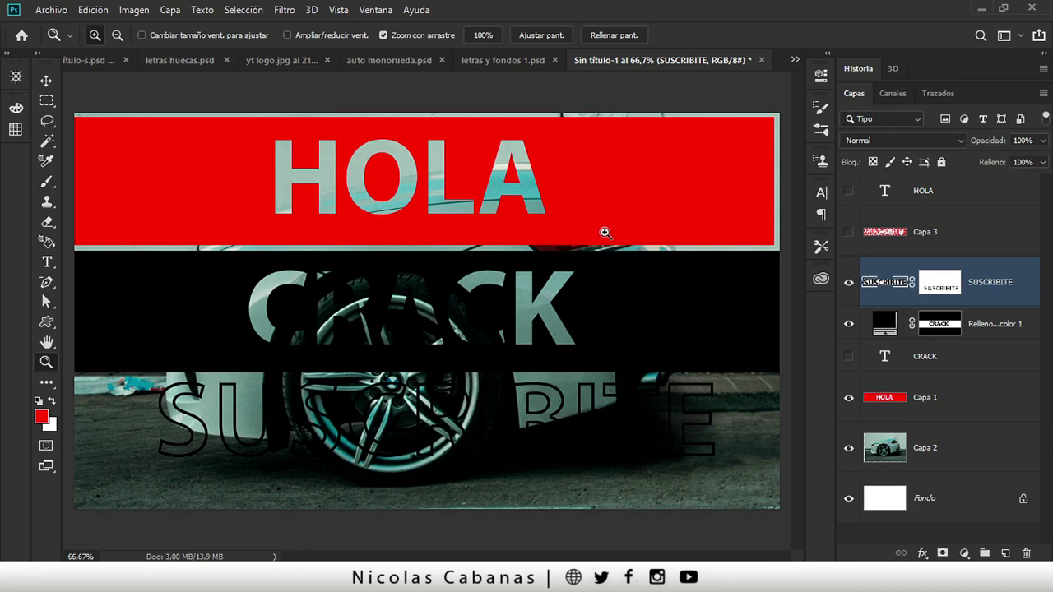
drag(617, 257, 596, 258)
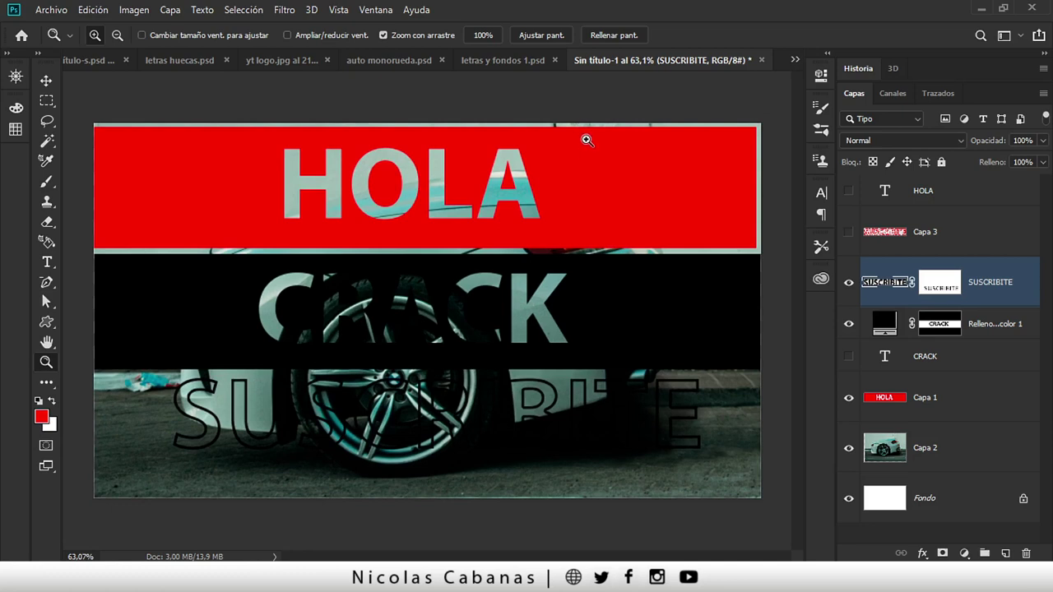
click(515, 65)
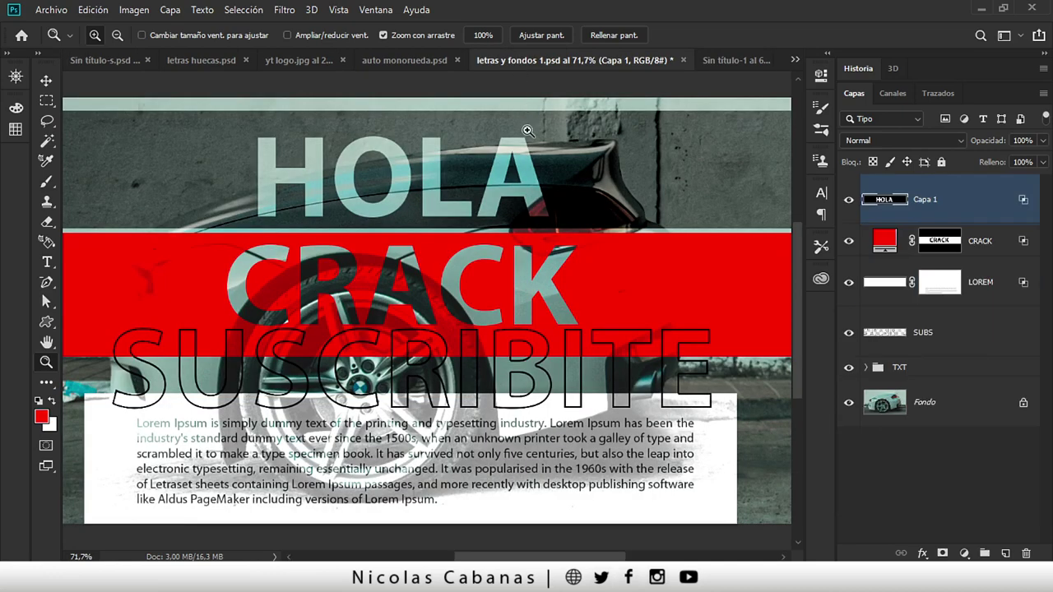
drag(543, 168, 512, 176)
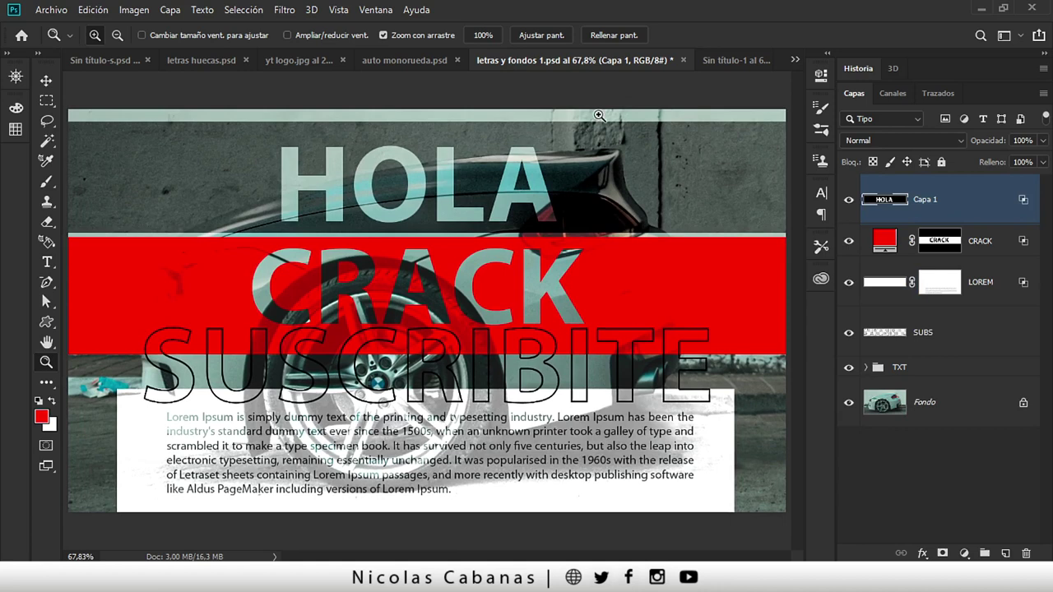
click(718, 68)
drag(522, 202, 510, 212)
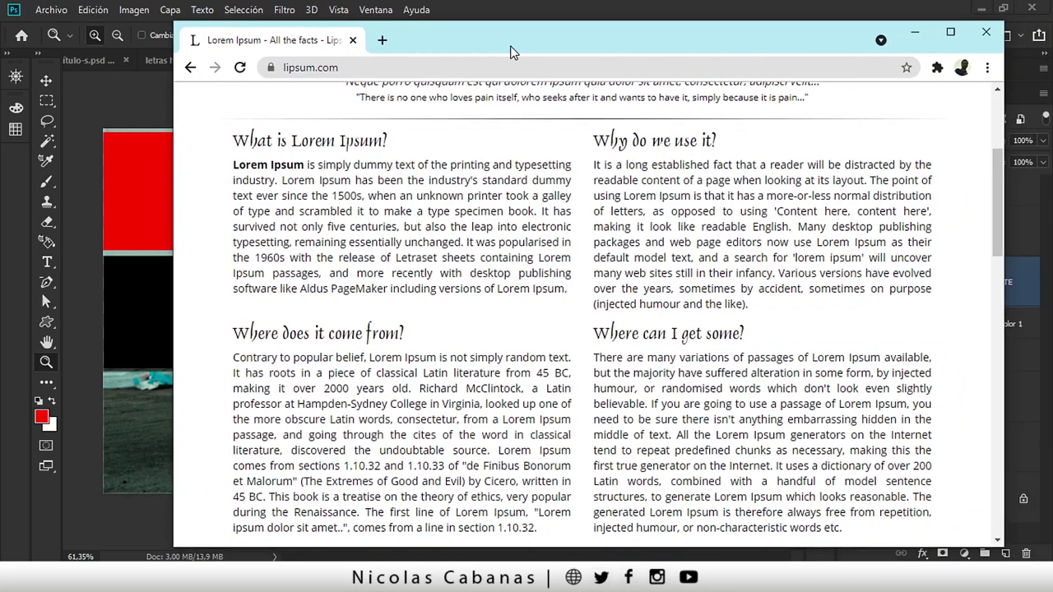
Copy the first 'What is Lorem Ipsum?' paragraph from lipsum.com and return to Photoshop.
scroll(412, 175, up, 3)
click(345, 70)
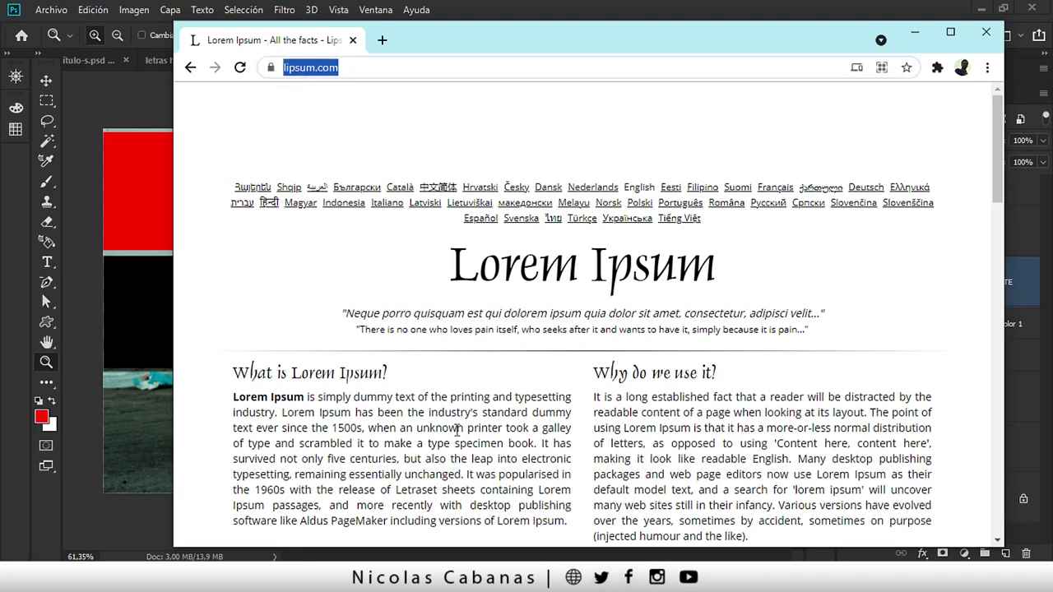
scroll(457, 430, down, 2)
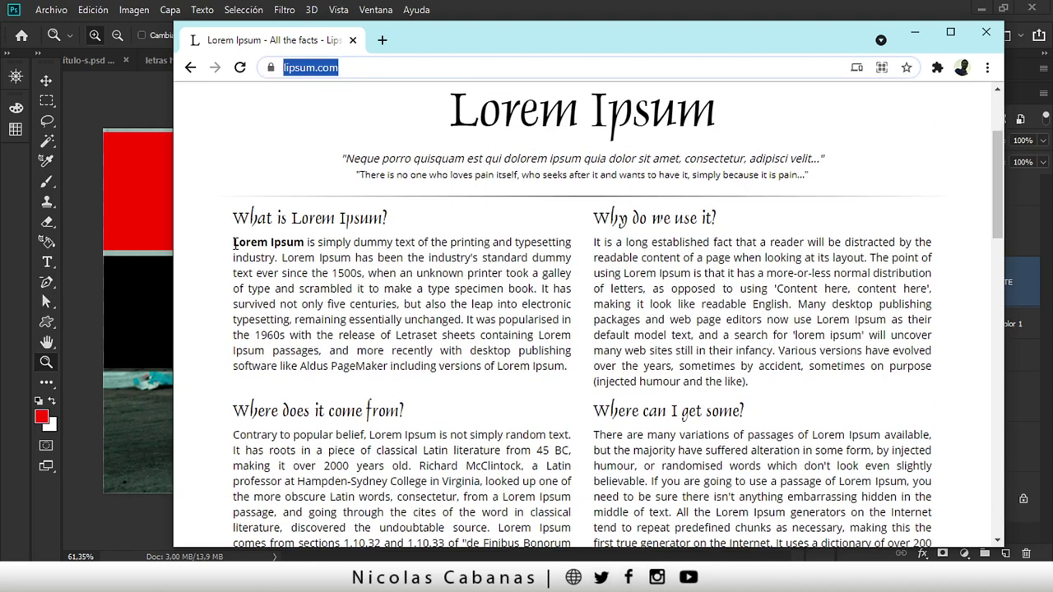
drag(235, 244, 565, 367)
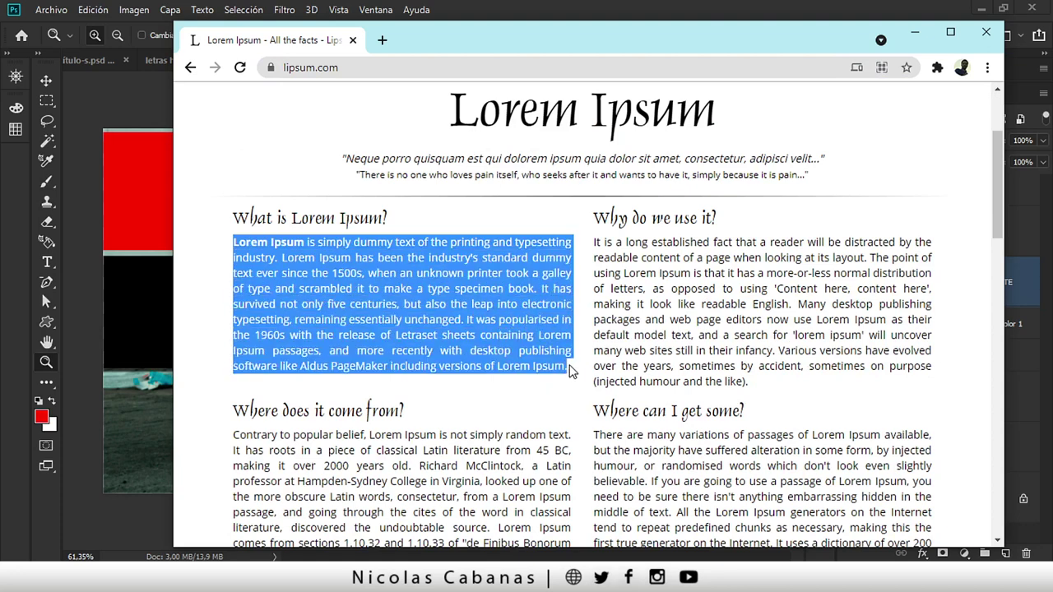
drag(617, 39, 656, 48)
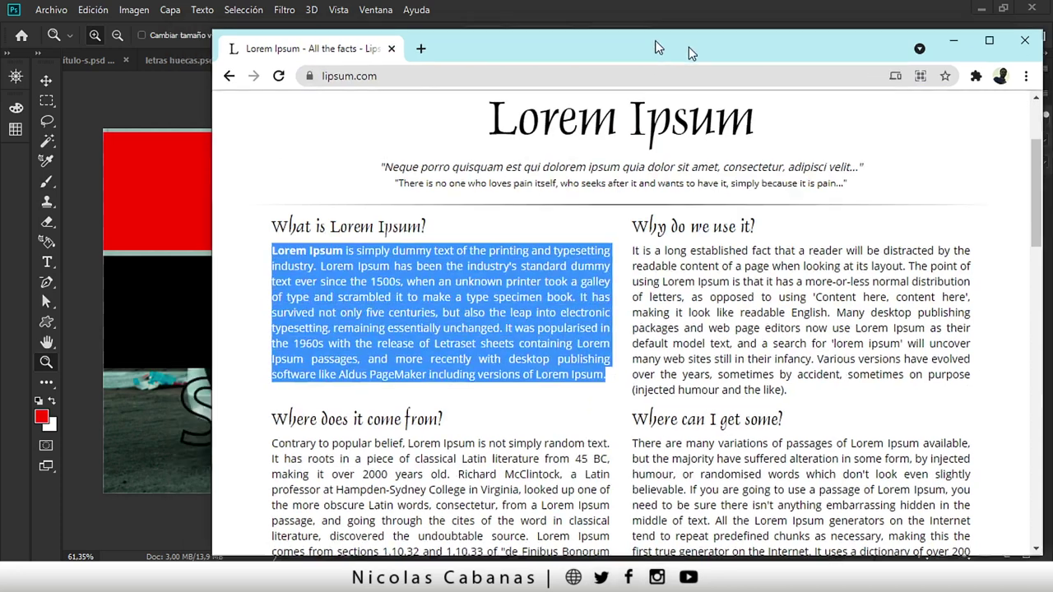
key(alt+Tab)
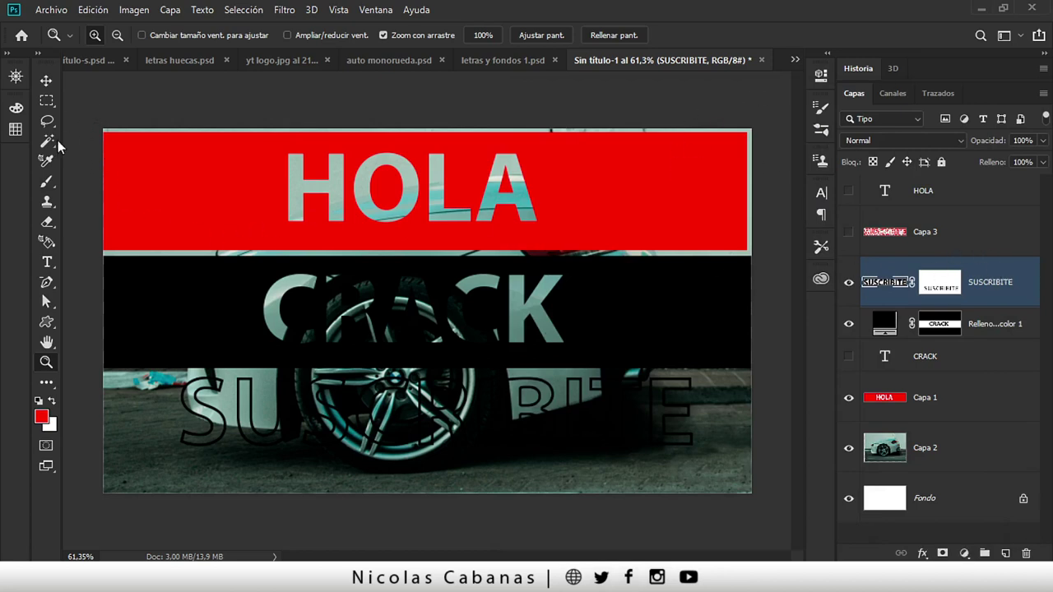
Paste the Lorem Ipsum text into a paragraph box over the right of the bands.
click(48, 263)
mouse_move(567, 172)
mouse_down()
mouse_move(695, 285)
mouse_move(733, 357)
mouse_up()
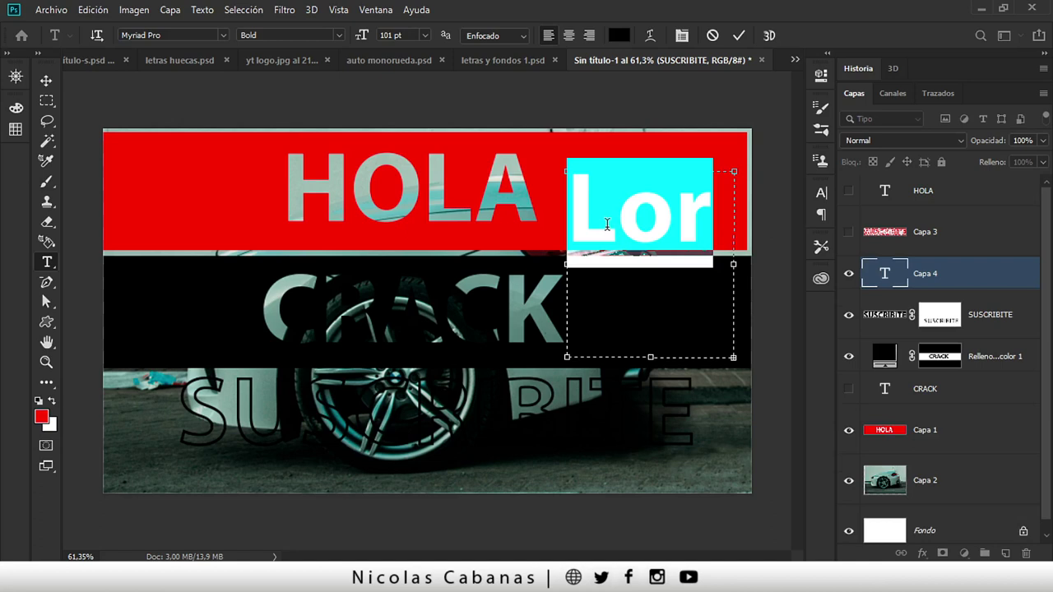
click(577, 170)
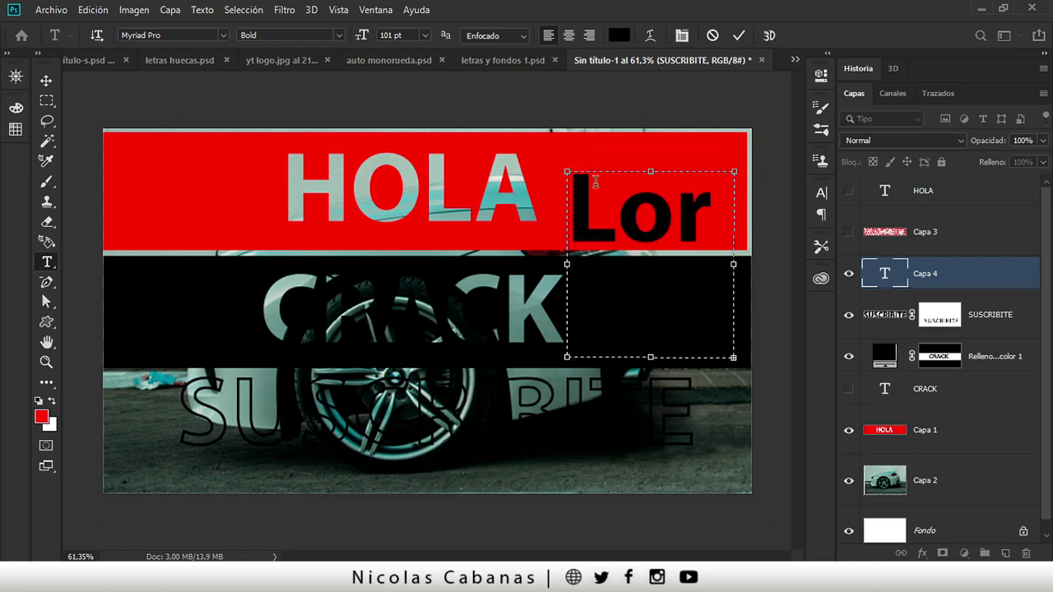
double_click(625, 218)
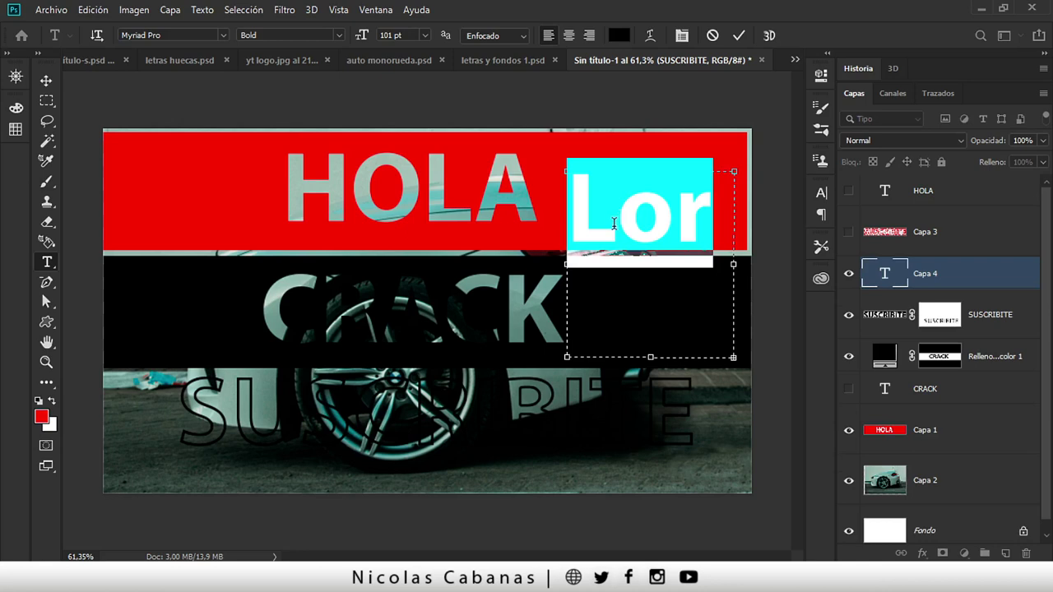
Format the paragraph as 12 pt Regular in white.
mouse_move(365, 38)
mouse_down()
mouse_move(313, 47)
mouse_move(297, 64)
mouse_up()
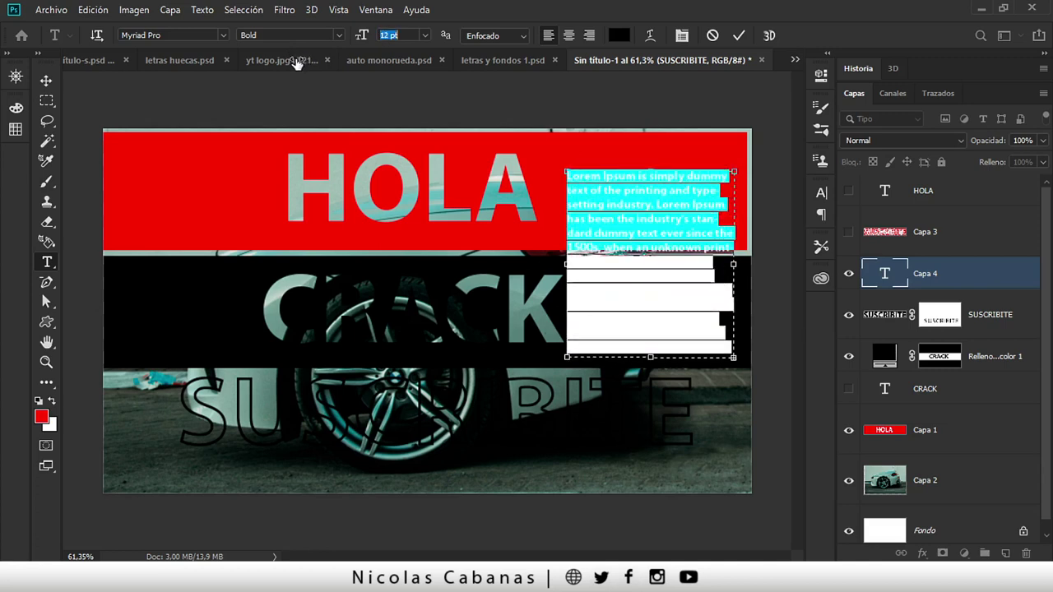
click(339, 35)
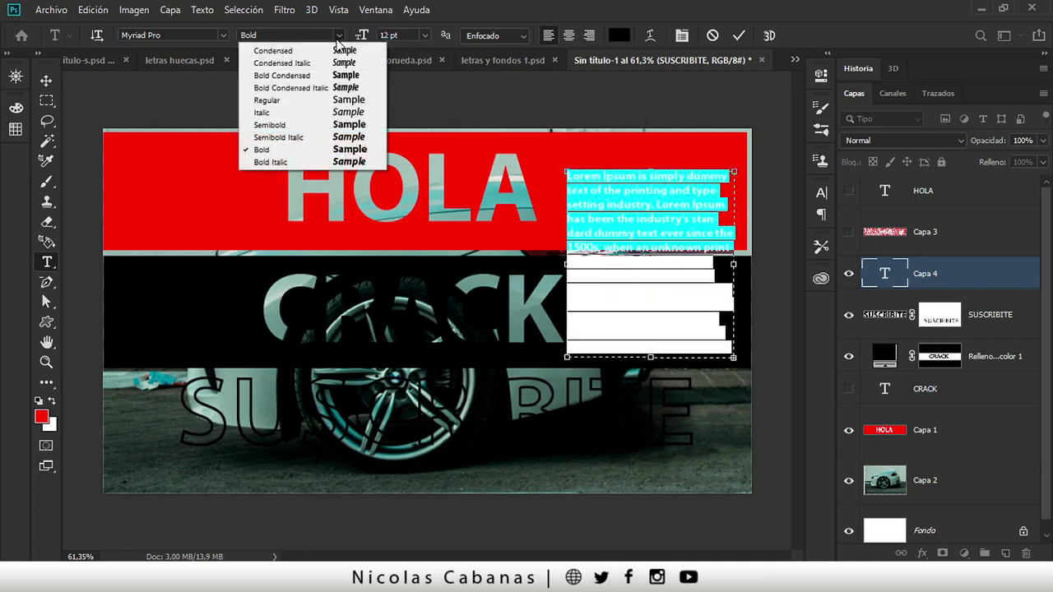
click(292, 102)
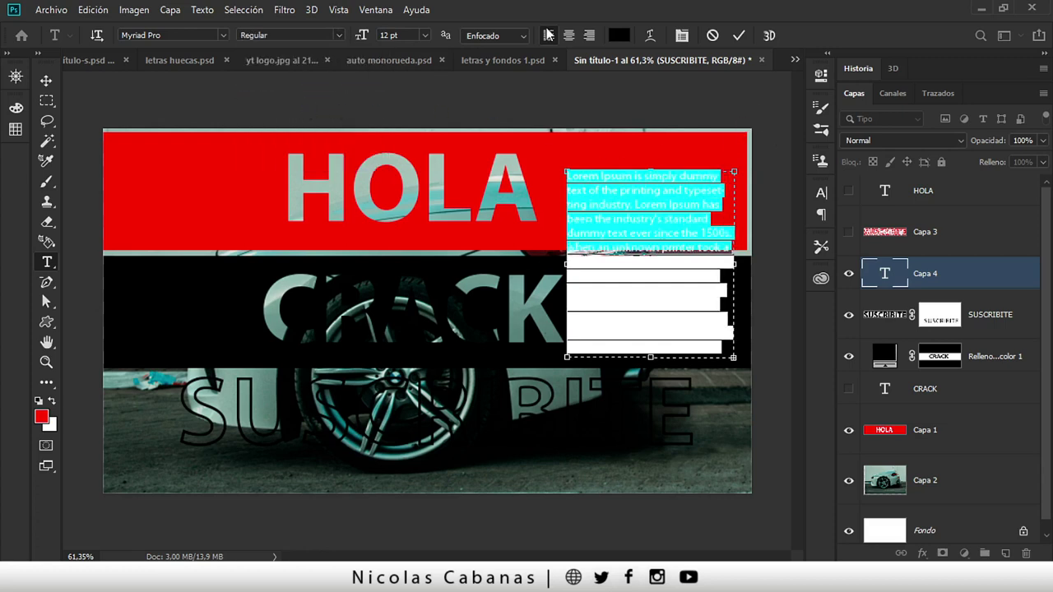
click(618, 35)
drag(560, 142, 513, 134)
click(909, 130)
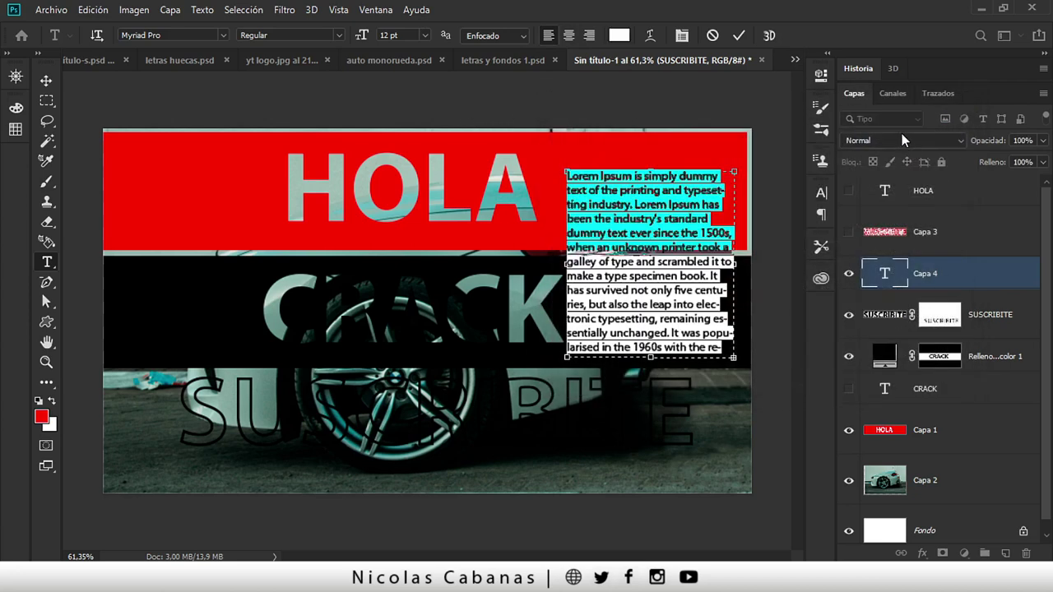
Commit the text and move the paragraph up to start on the red band.
click(46, 80)
drag(695, 261, 697, 254)
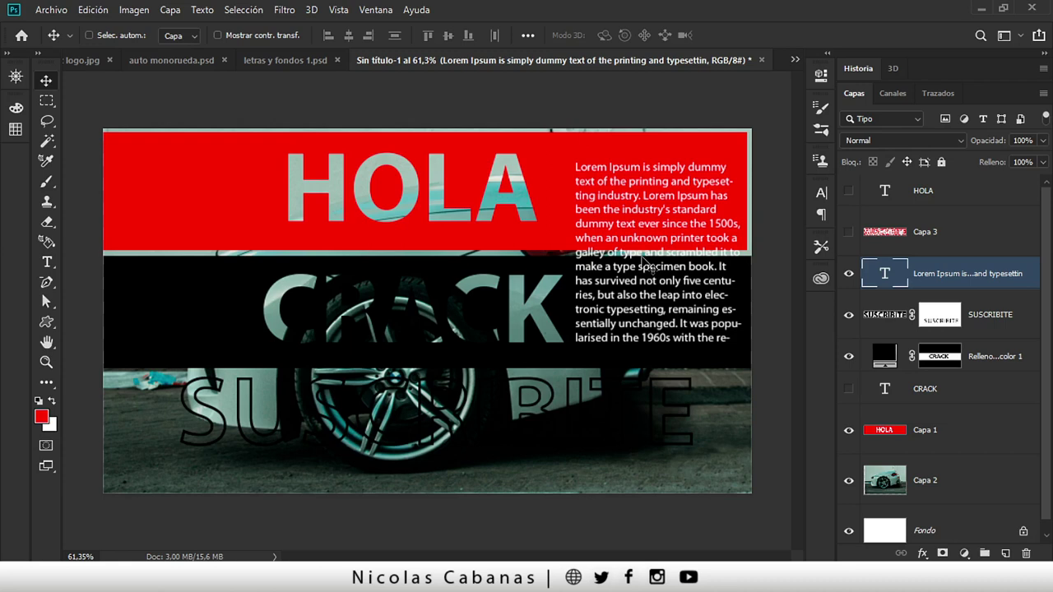
key(z)
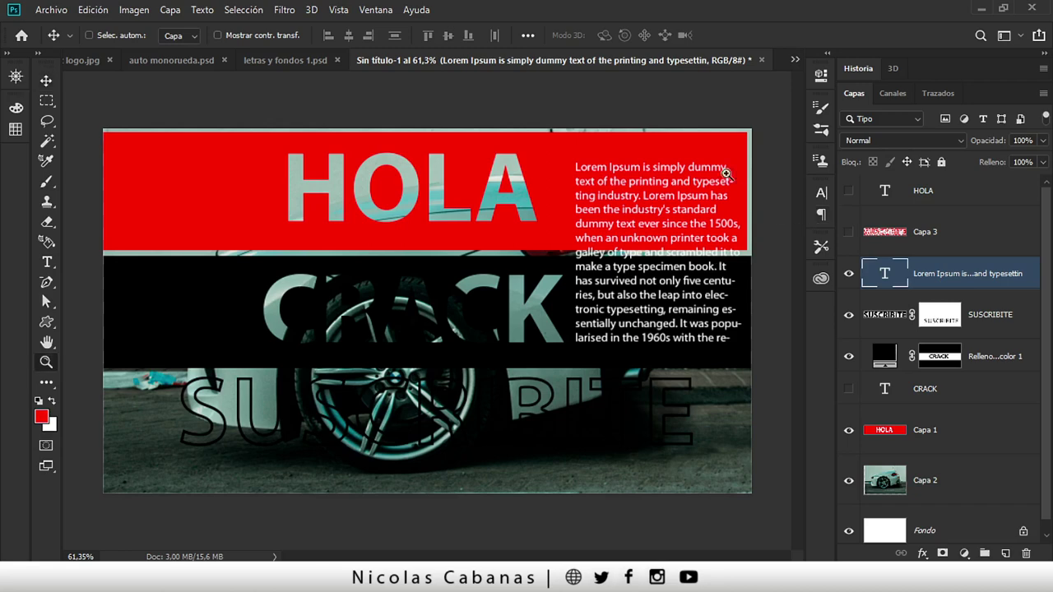
key(ctrl+plus)
Add a Stroke (Trazo) effect to the Lorem Ipsum paragraph in Layer Style.
mouse_move(728, 176)
mouse_down()
mouse_move(739, 172)
mouse_move(504, 211)
mouse_up()
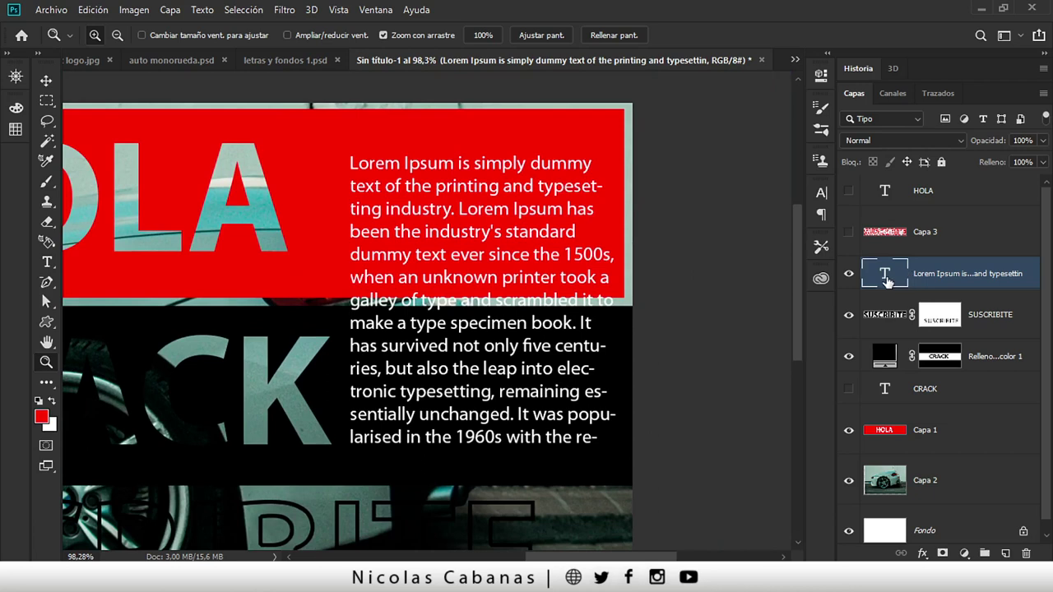
click(923, 552)
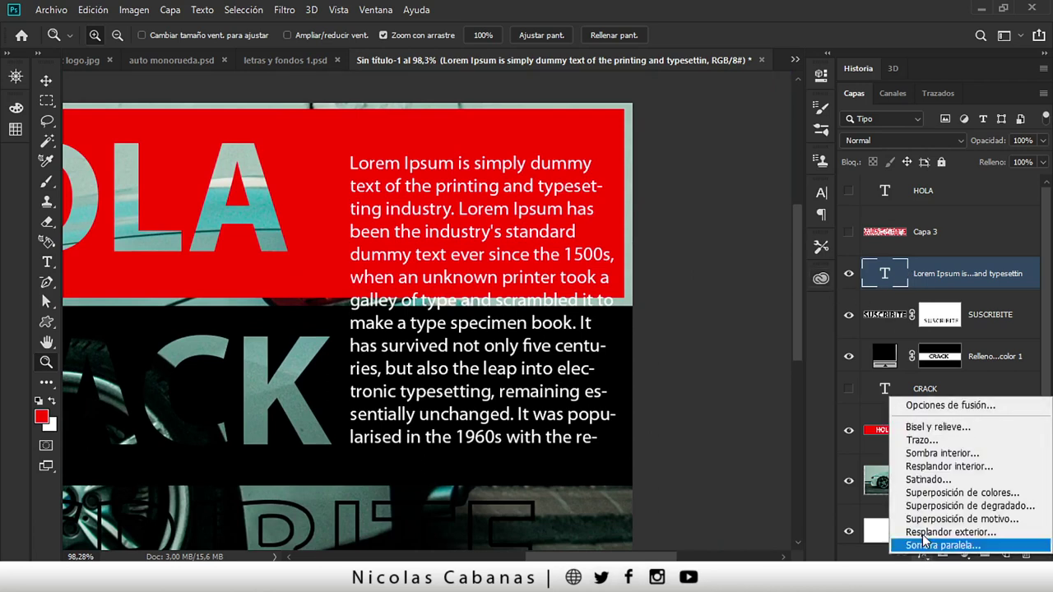
click(964, 407)
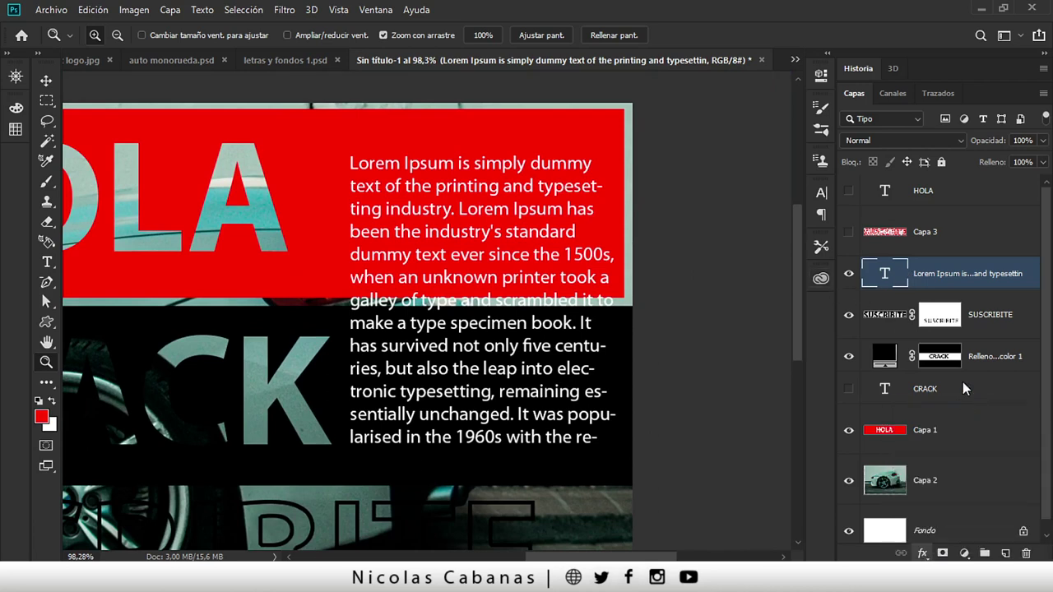
mouse_move(481, 83)
mouse_down()
mouse_move(596, 112)
mouse_move(650, 103)
mouse_up()
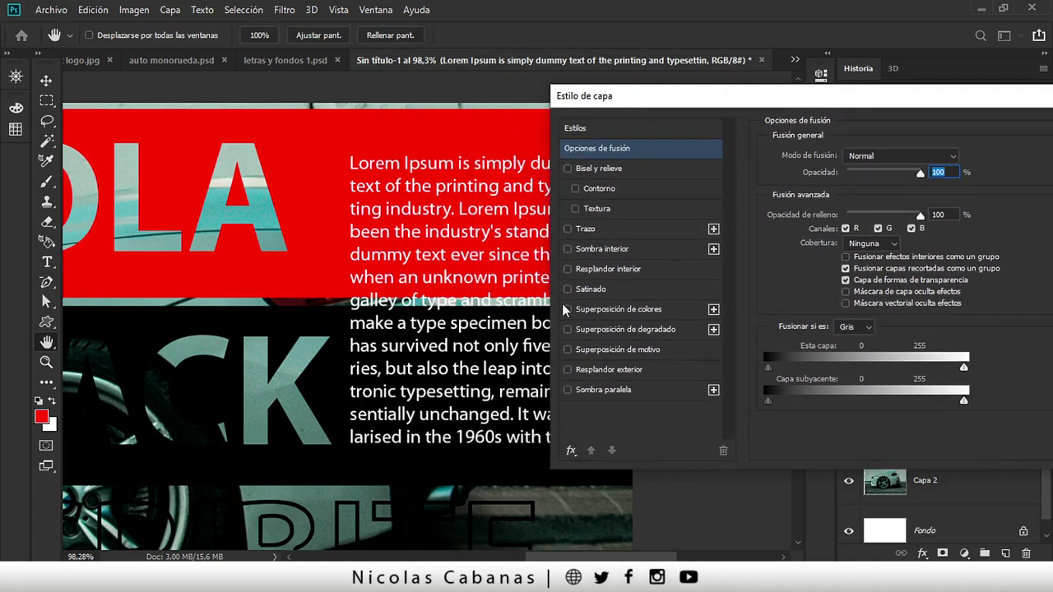
click(569, 230)
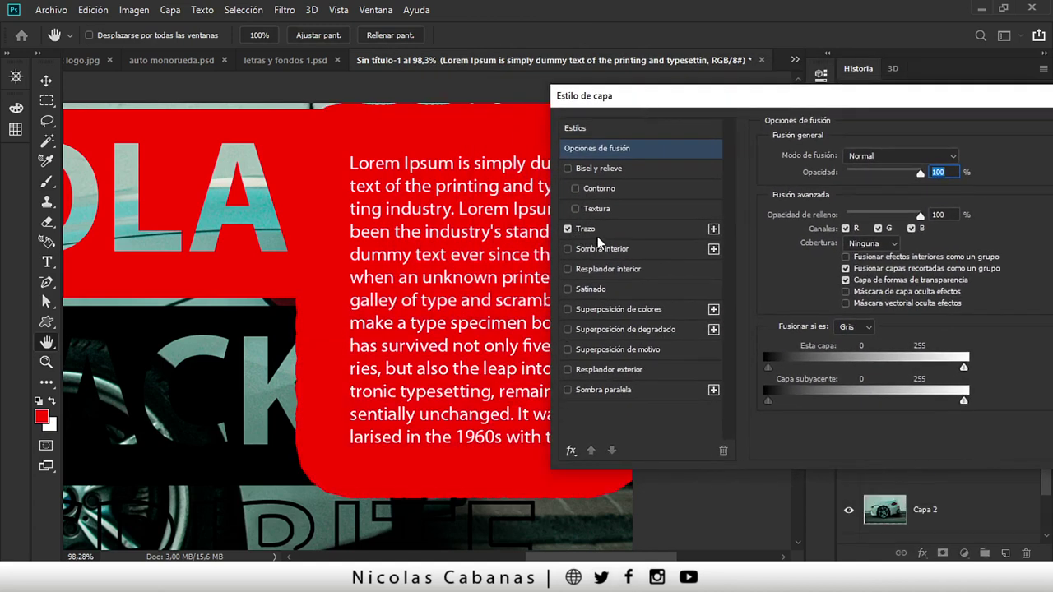
drag(721, 107, 322, 208)
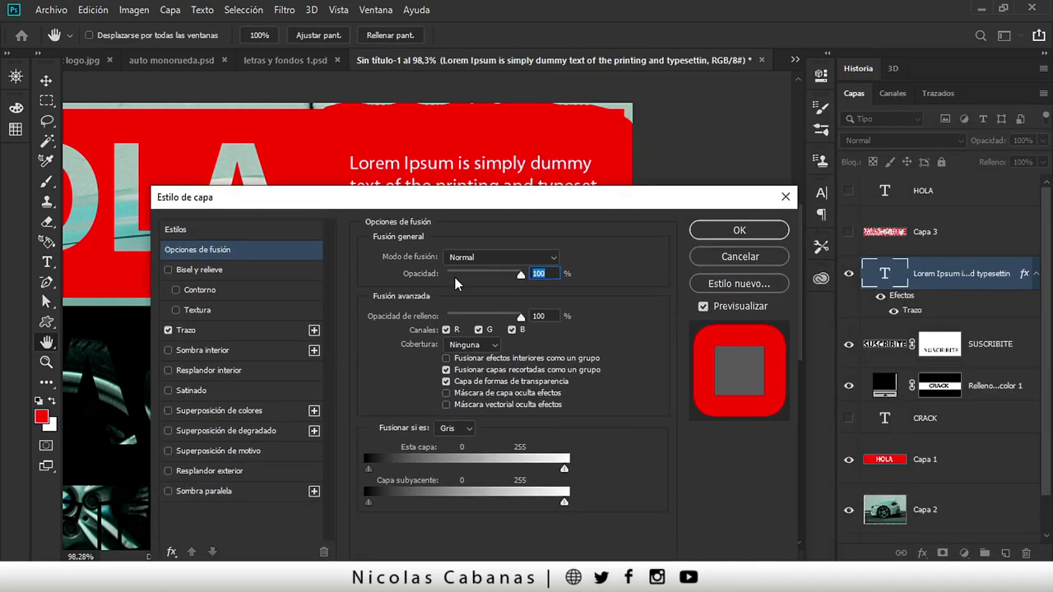
click(218, 329)
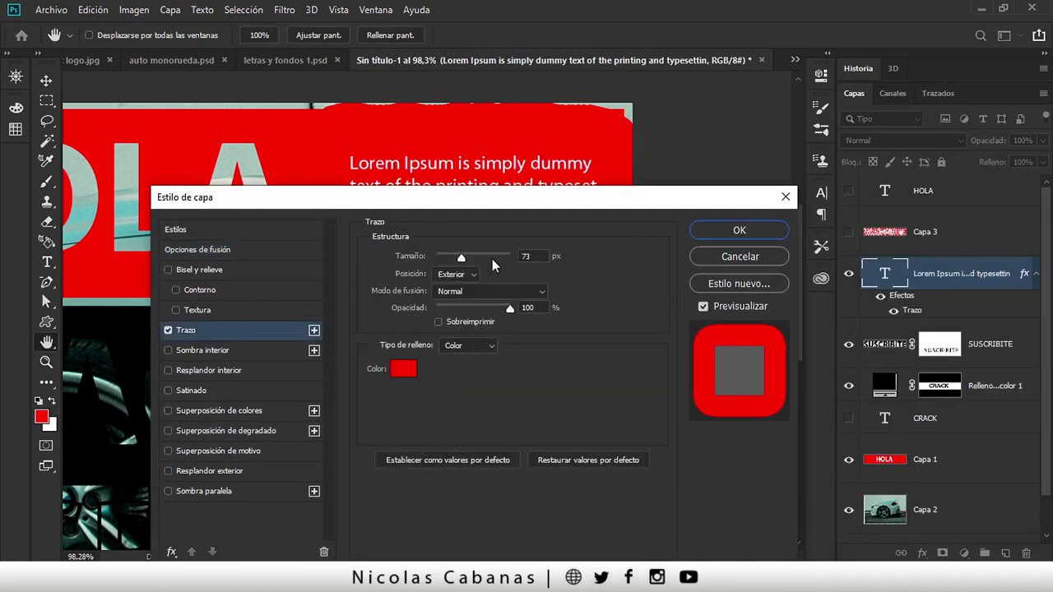
Thin the stroke and set its colour to black, #000000.
drag(462, 259, 445, 258)
mouse_move(449, 199)
mouse_down()
mouse_move(857, 135)
mouse_move(887, 111)
mouse_up()
click(841, 281)
drag(576, 165, 531, 127)
click(880, 129)
drag(883, 113, 757, 123)
click(713, 288)
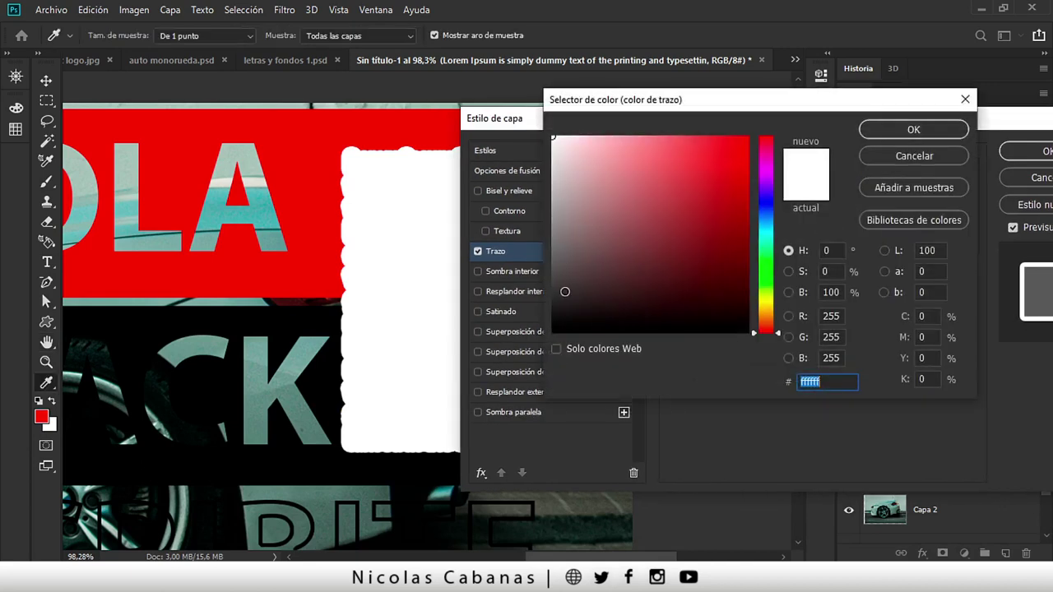
text(000000)
click(913, 129)
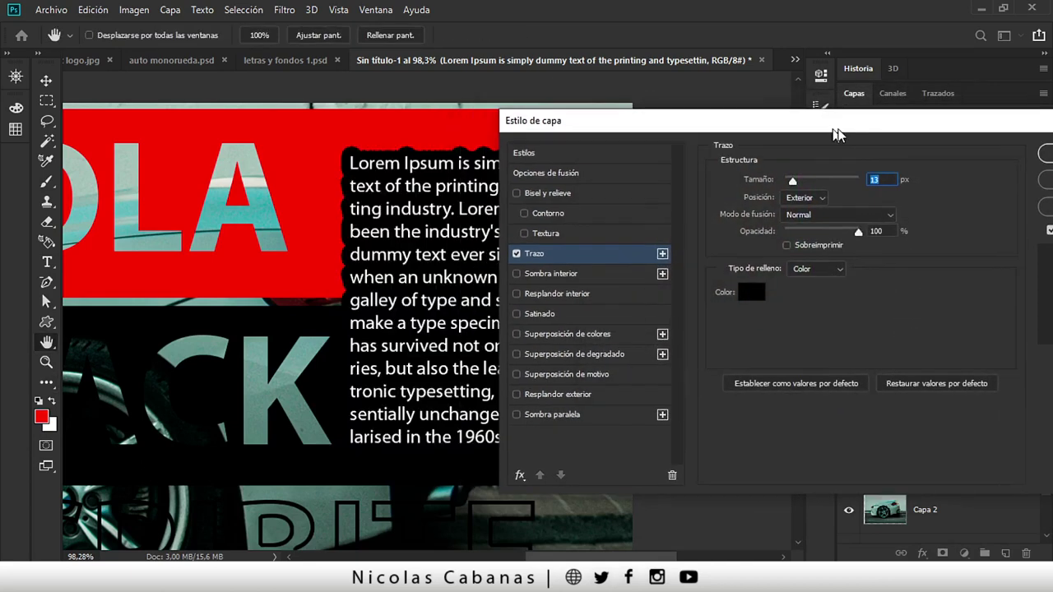
Set the stroke size to 4 px and apply the outline.
drag(769, 120, 845, 119)
drag(828, 182, 826, 182)
key(Down)
key(Down)
key(Down)
key(Down)
key(Down)
key(Down)
key(Down)
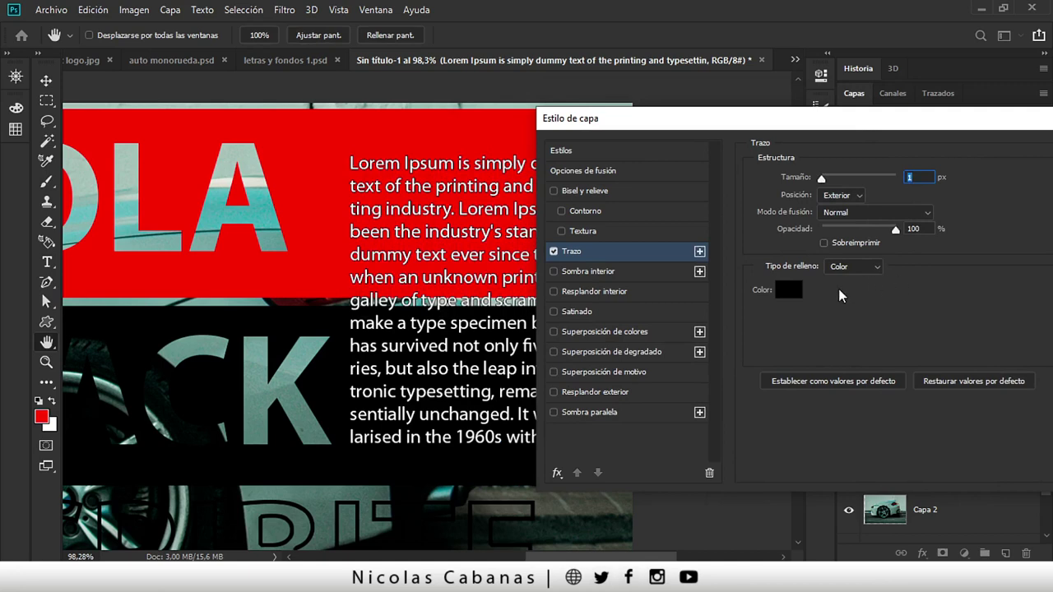
key(Up)
key(Up)
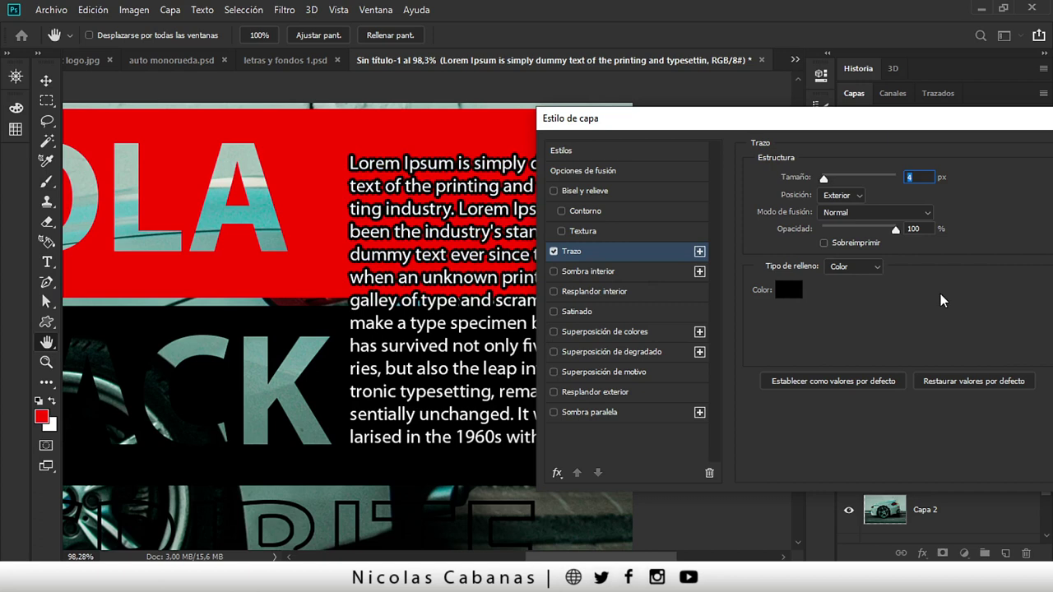
mouse_move(895, 229)
mouse_down()
mouse_move(852, 230)
mouse_move(956, 229)
mouse_up()
mouse_move(864, 131)
mouse_down()
mouse_move(802, 157)
mouse_move(891, 183)
mouse_up()
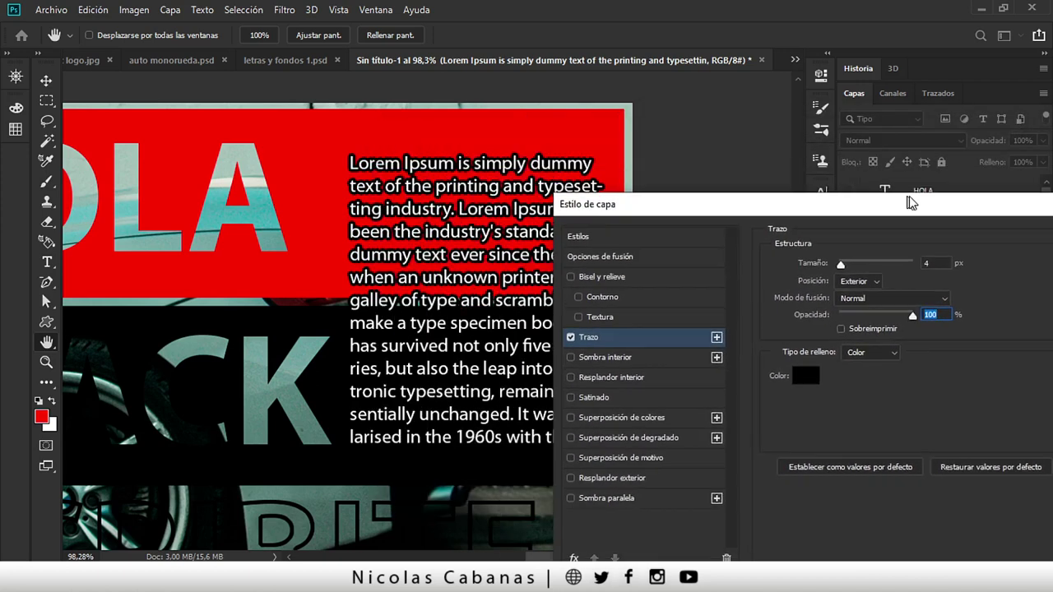
drag(755, 169, 541, 165)
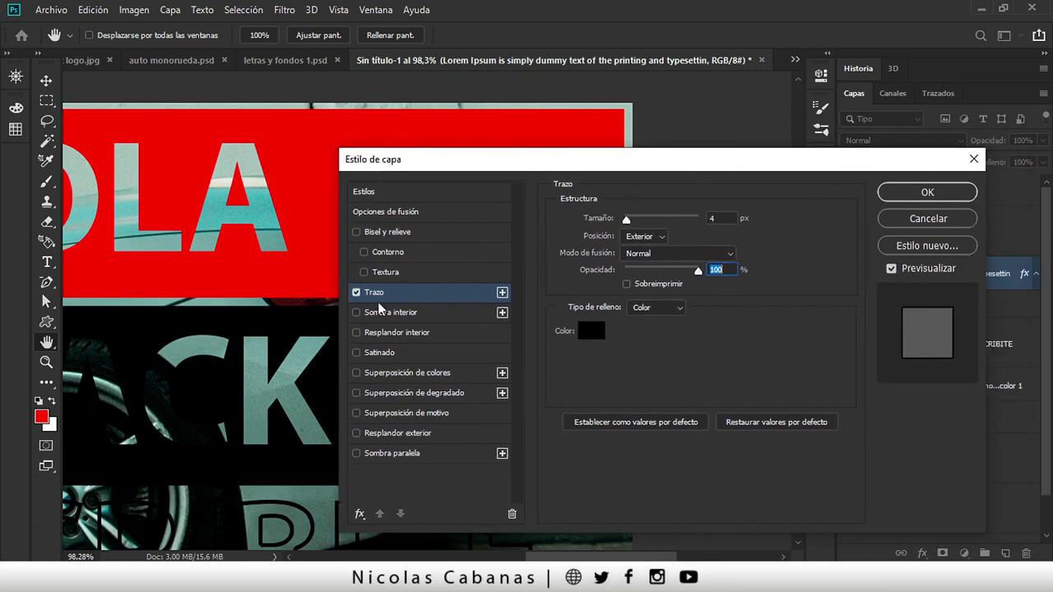
click(893, 194)
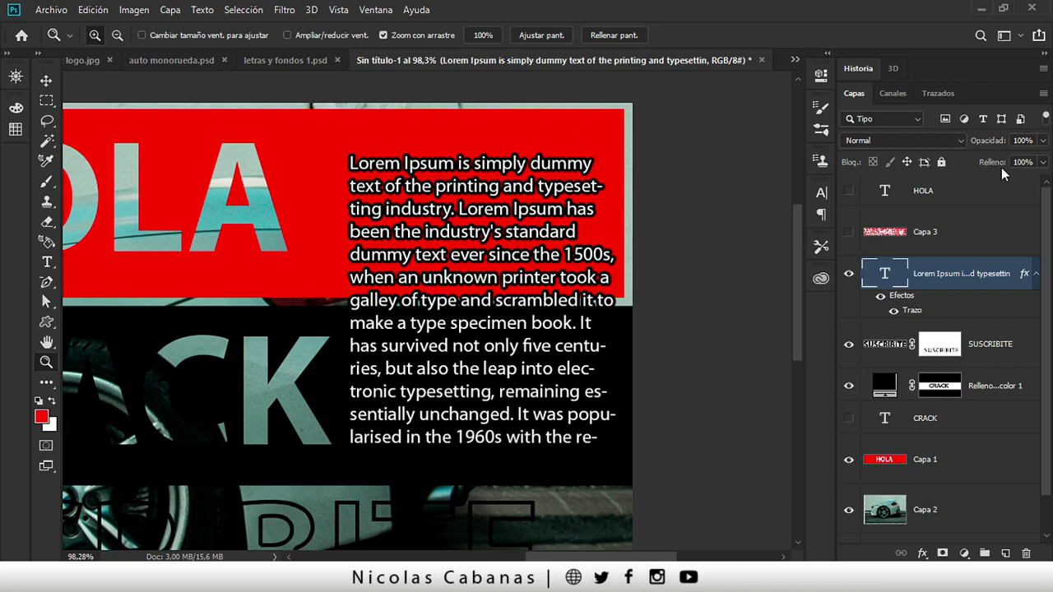
drag(994, 168, 900, 169)
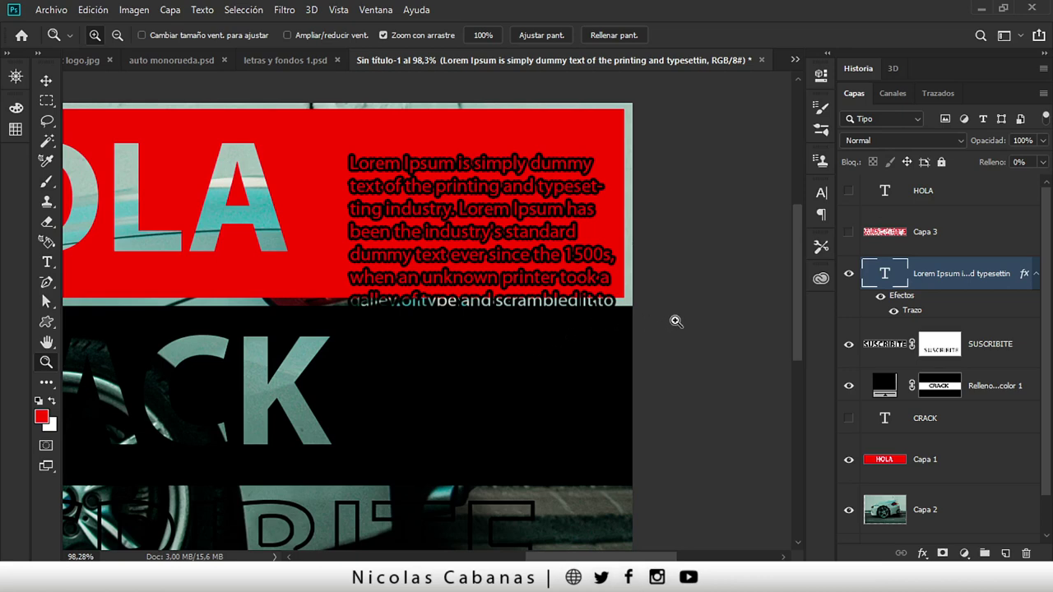
drag(997, 168, 1041, 169)
Set the paragraph's Fill Opacity to 0 in Blending Options.
double_click(1024, 276)
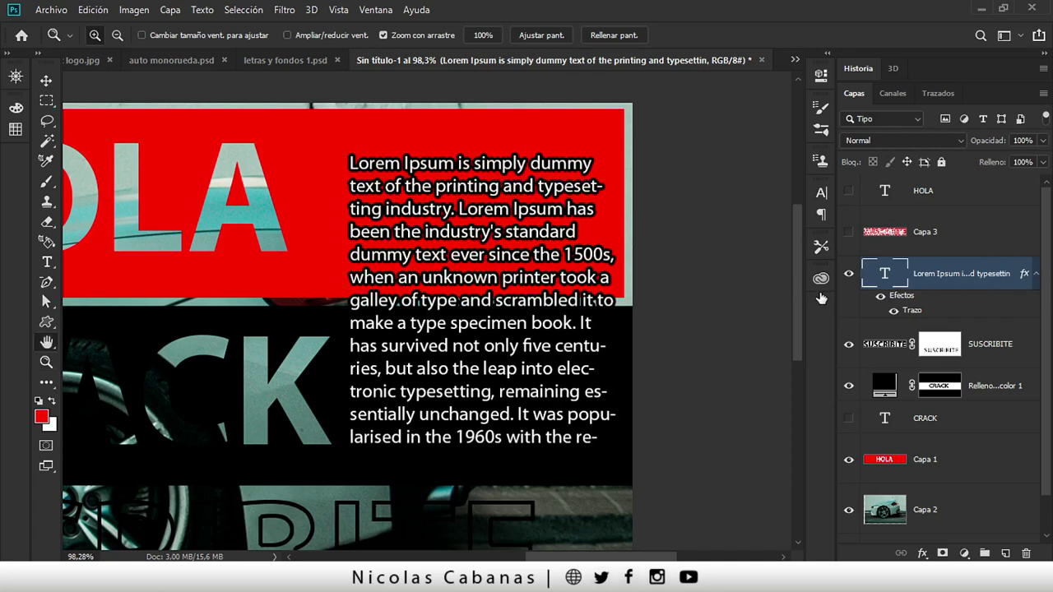
drag(424, 160, 412, 216)
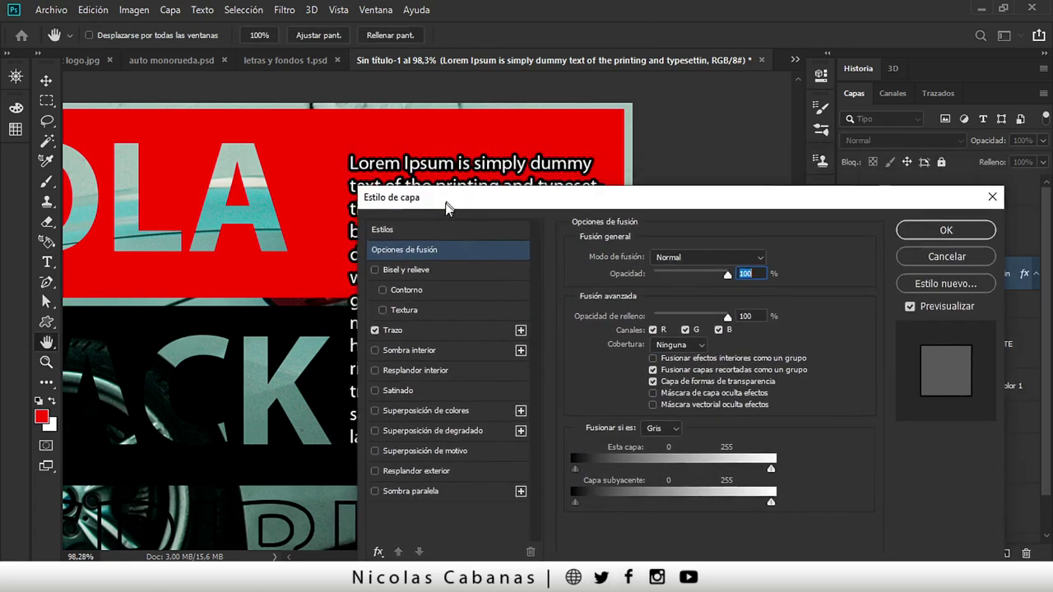
click(356, 248)
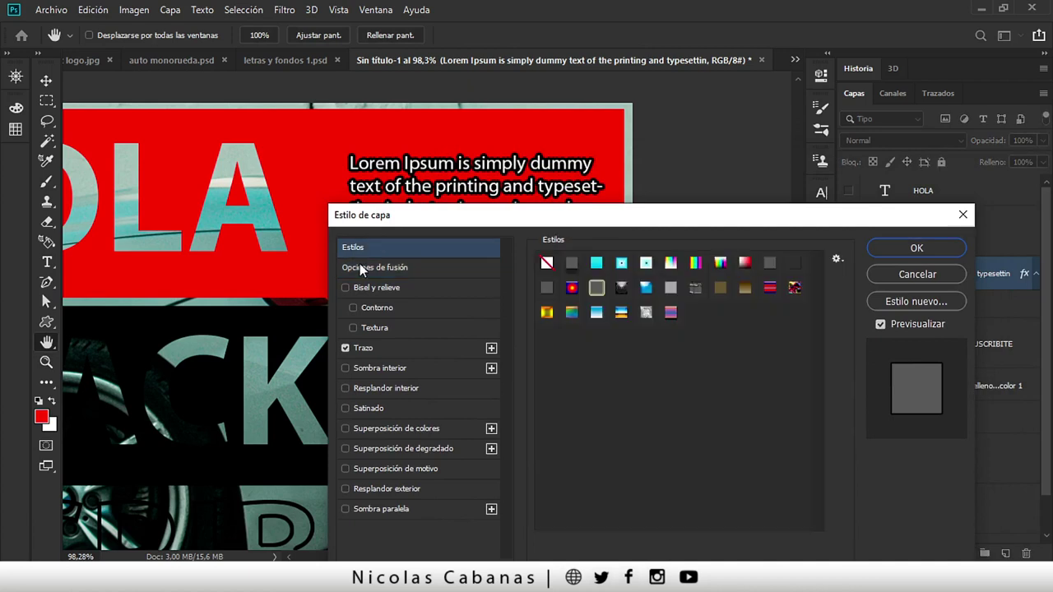
click(362, 267)
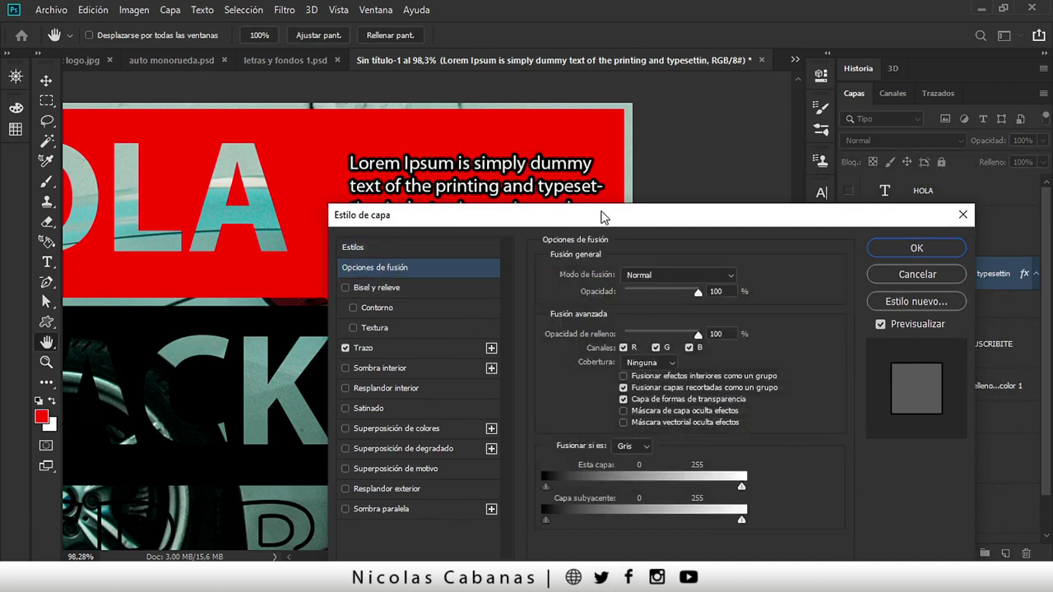
drag(600, 217, 555, 225)
drag(641, 345, 663, 342)
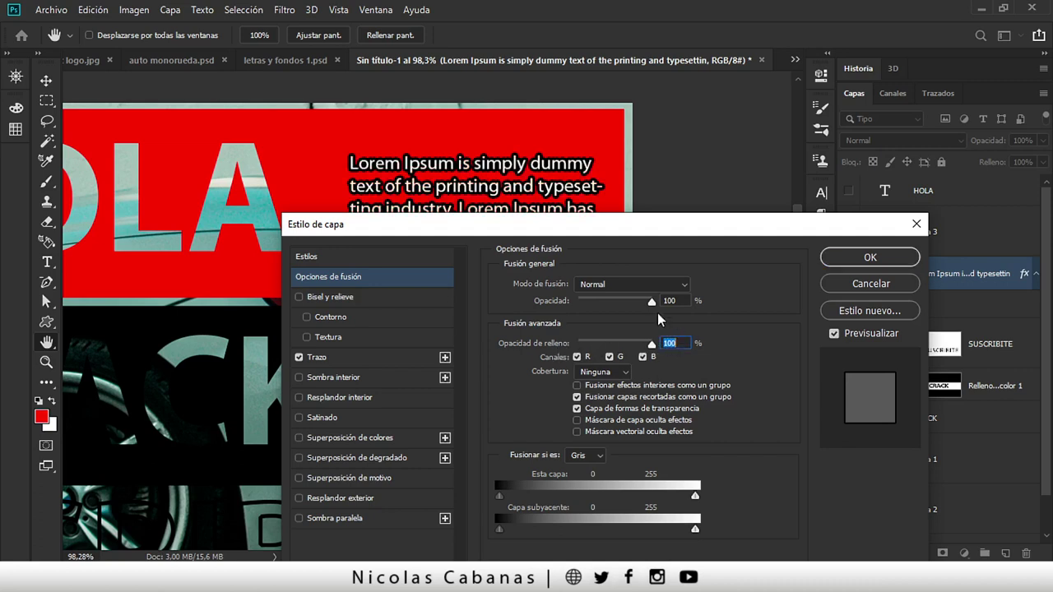
mouse_move(651, 302)
mouse_down()
mouse_move(575, 303)
mouse_move(652, 302)
mouse_up()
mouse_move(650, 343)
mouse_down()
mouse_move(565, 345)
mouse_move(673, 337)
mouse_up()
drag(650, 224, 756, 111)
drag(758, 230, 684, 232)
drag(552, 111, 797, 114)
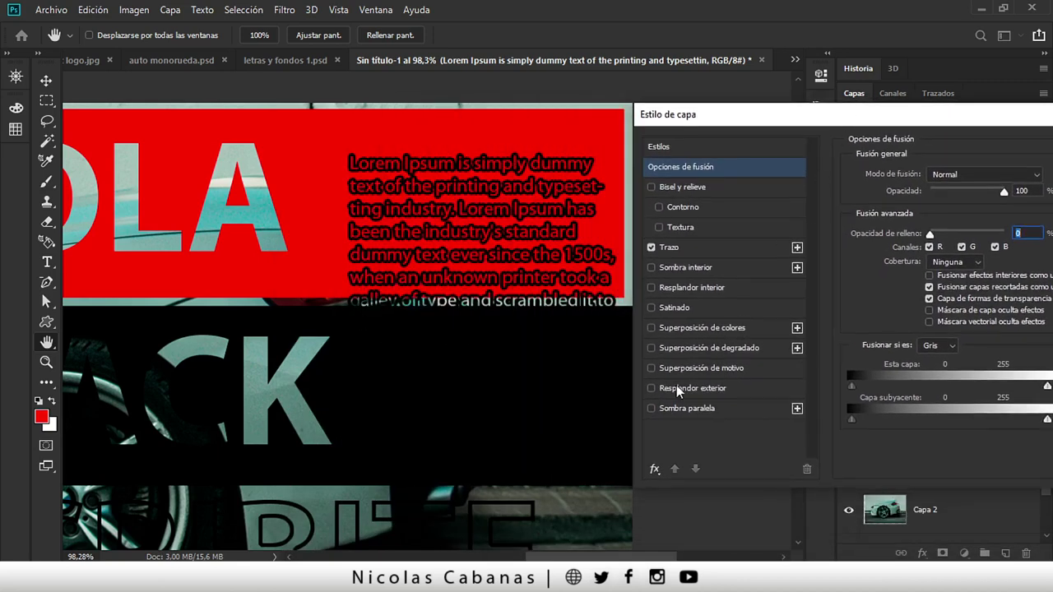
Change the stroke to white (#ffffff) at 3 px and apply the style.
click(650, 388)
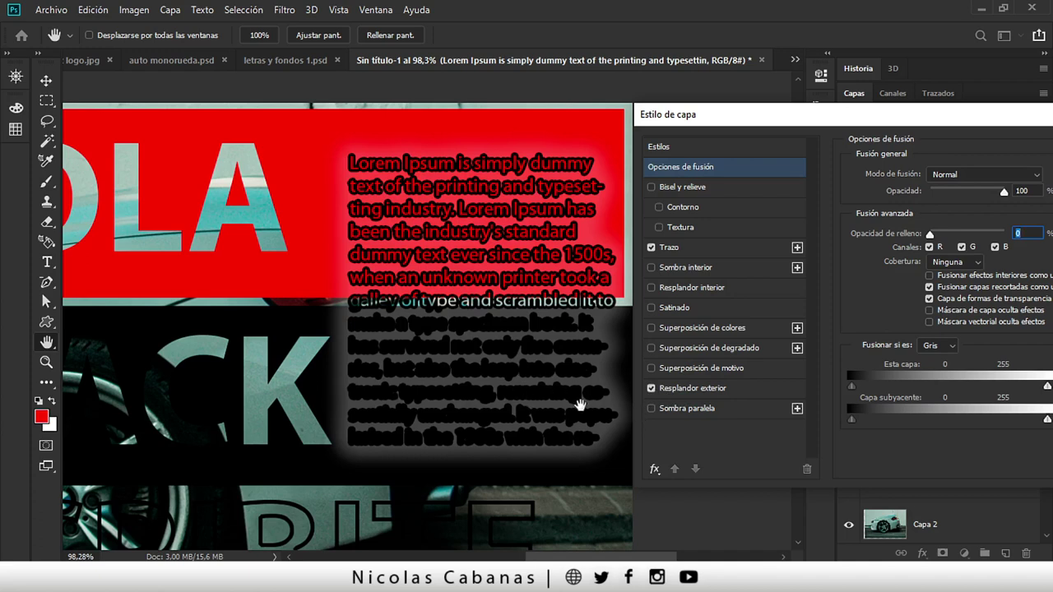
click(651, 389)
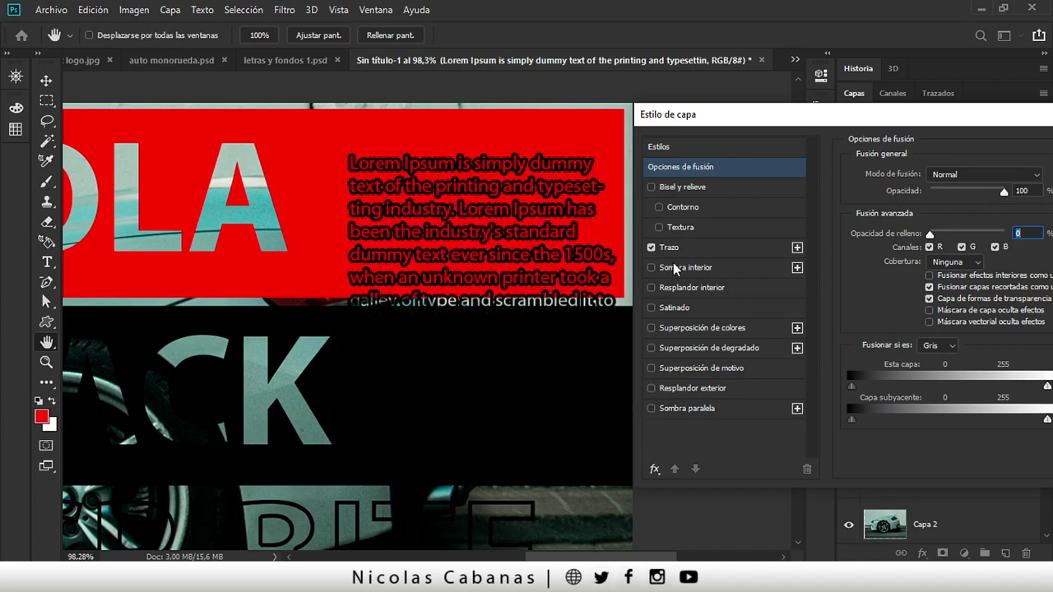
click(680, 244)
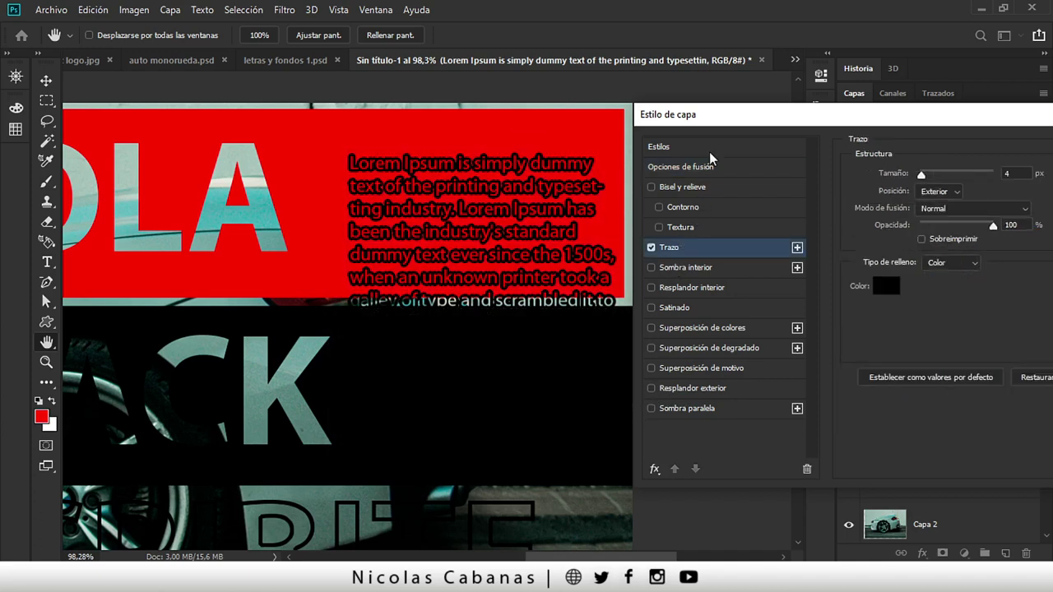
drag(709, 116, 677, 136)
click(849, 316)
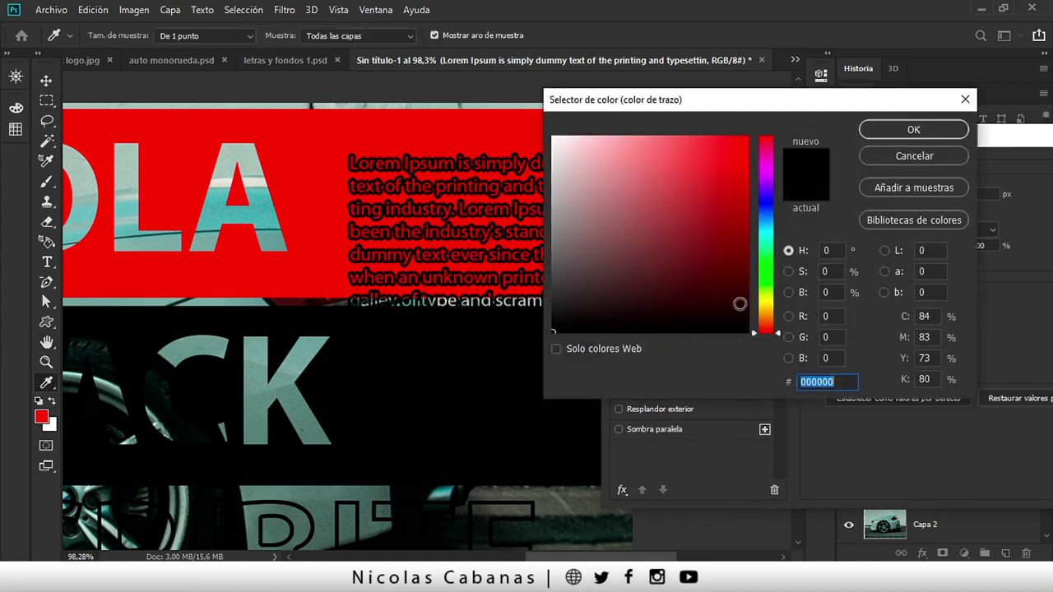
click(552, 137)
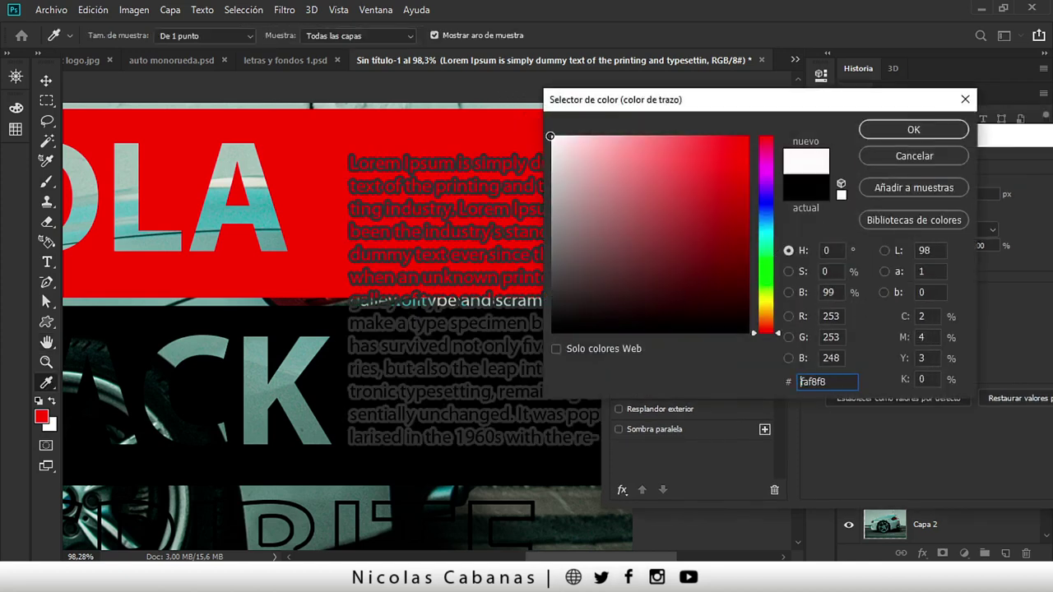
click(864, 131)
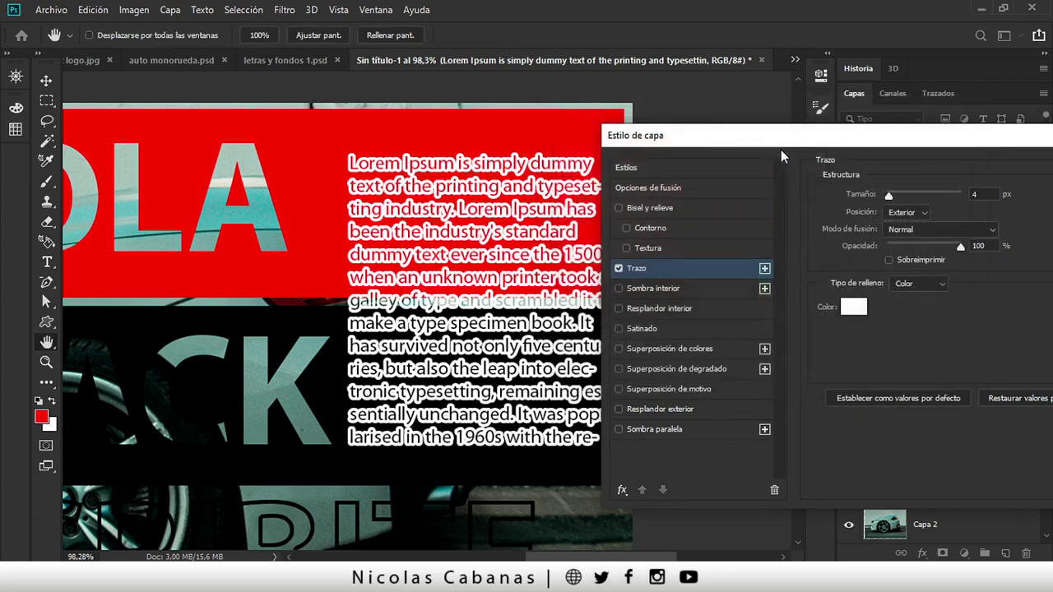
key(Down)
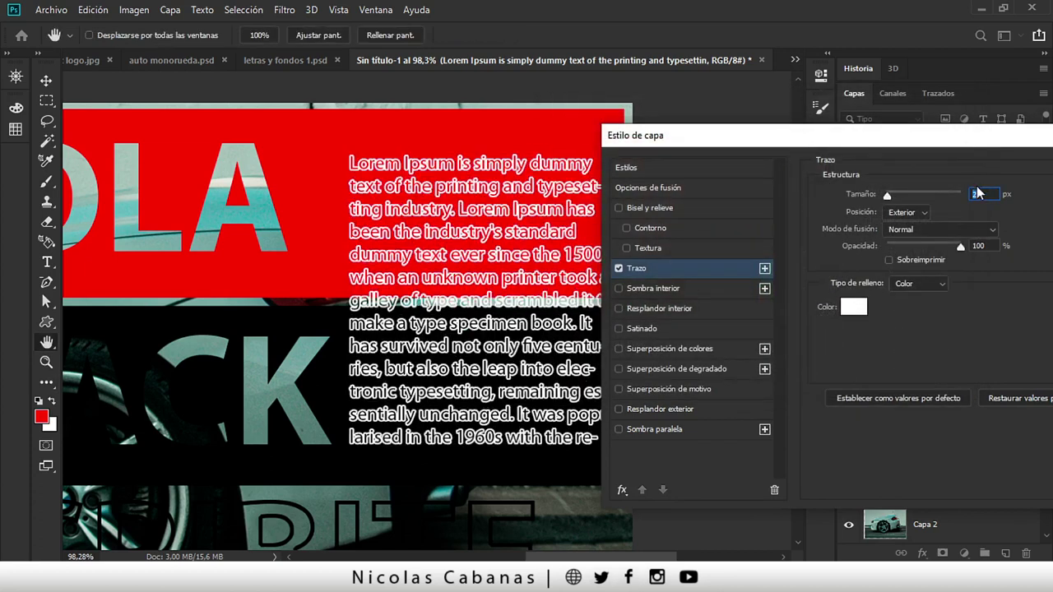
drag(970, 141, 716, 153)
key(Up)
click(937, 179)
Zoom out to about 57% to view the whole poster beside HOLA and CRACK.
key(z)
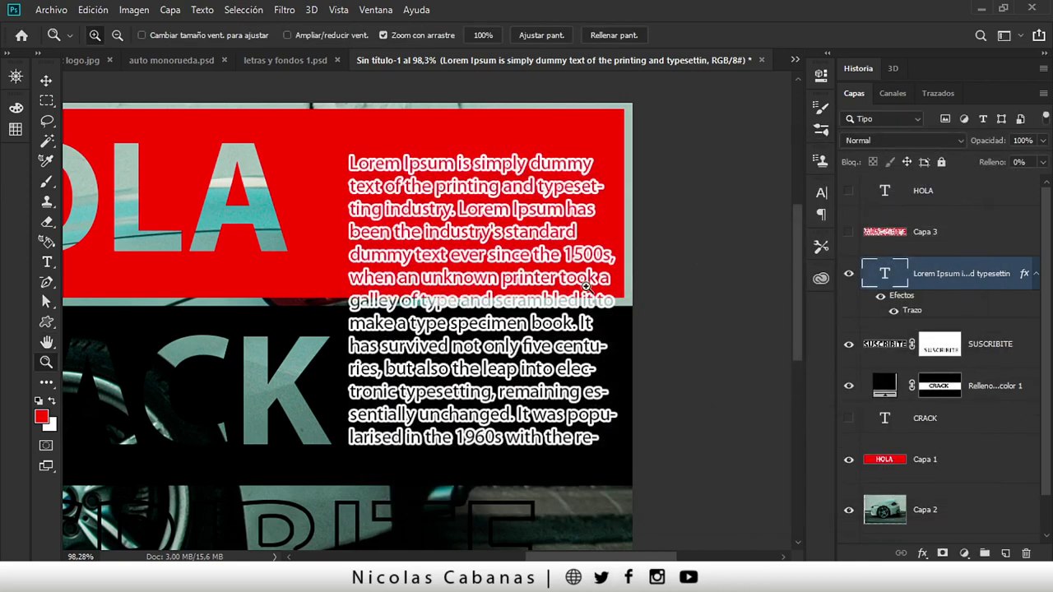
drag(585, 284, 347, 310)
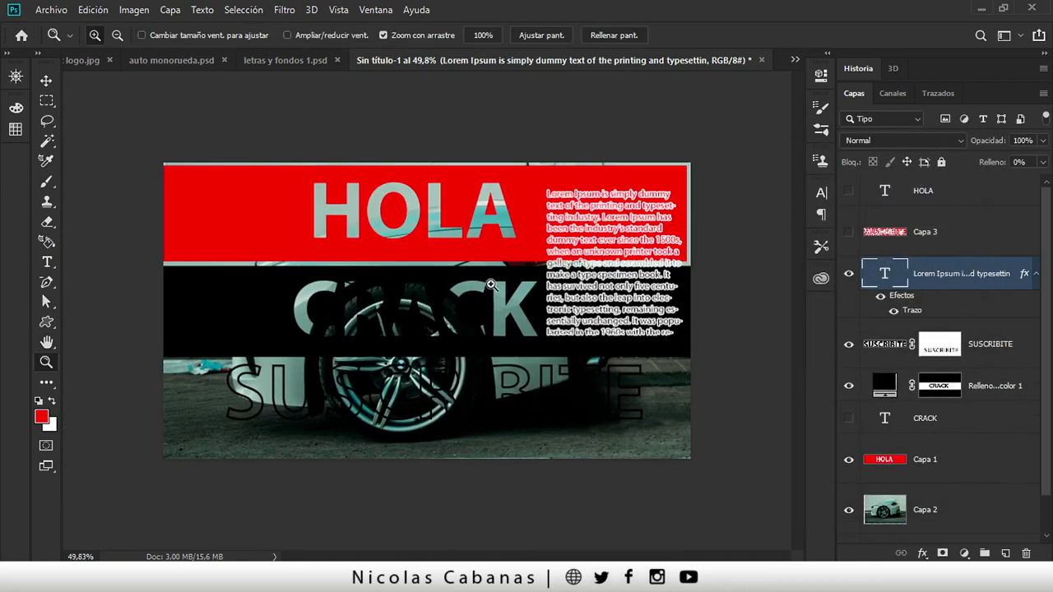
drag(491, 285, 497, 288)
key(v)
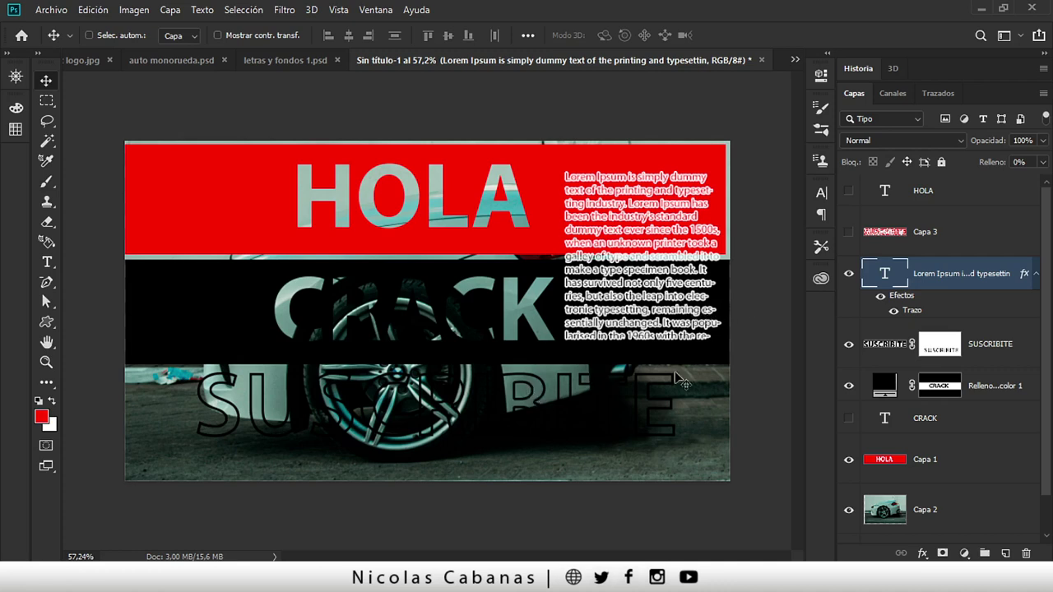
Invert the SUSCRIBITE layer with Ctrl+I so its outline turns white.
click(848, 347)
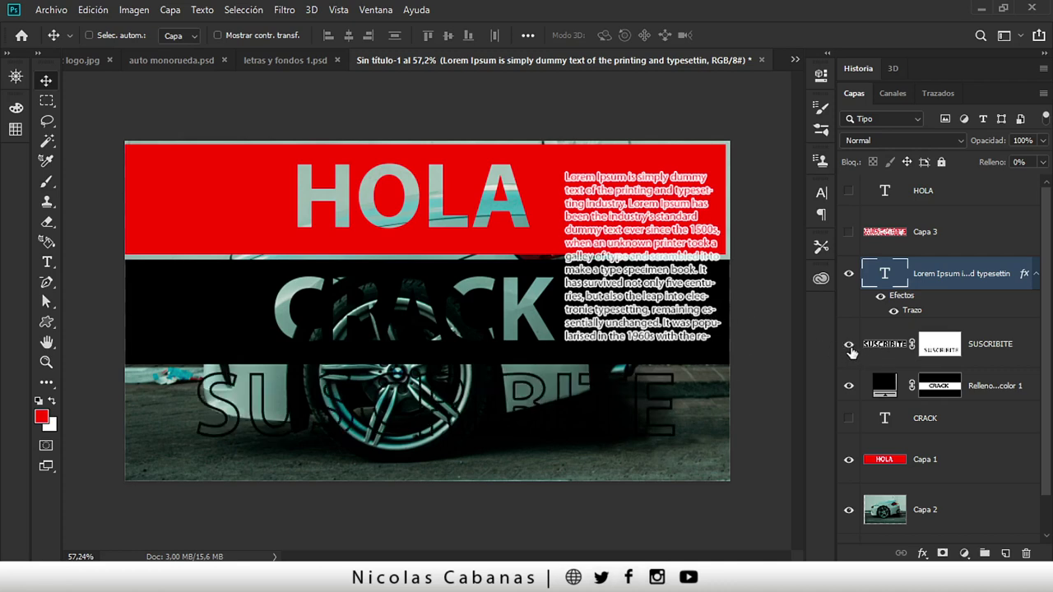
click(899, 350)
key(ctrl+i)
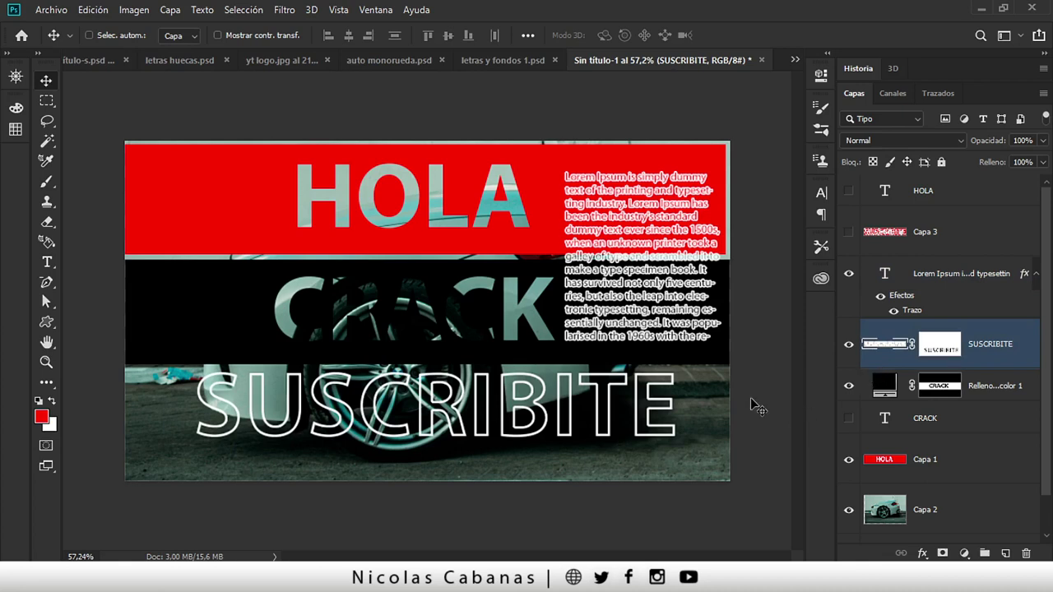
click(938, 283)
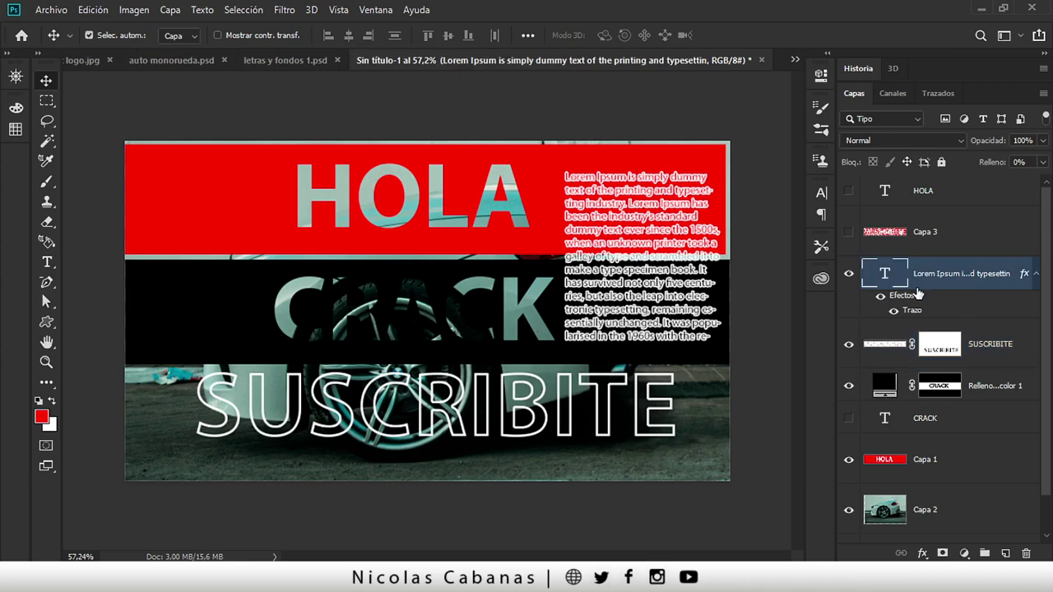
Duplicate the Lorem Ipsum layer, place the copy on the poster's left, and right-align it.
key(ctrl+j)
drag(675, 233, 246, 233)
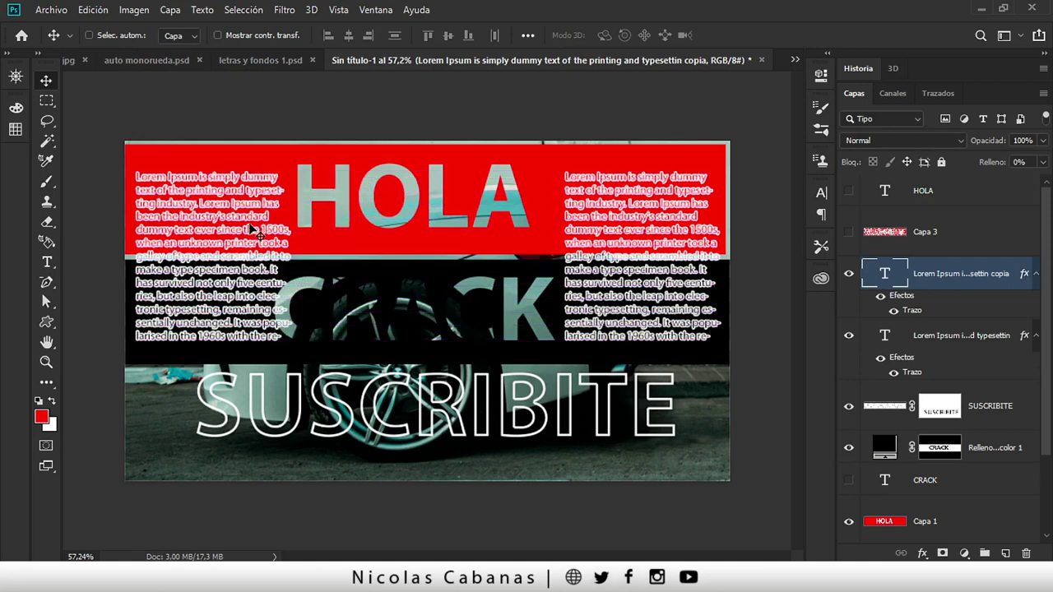
key(t)
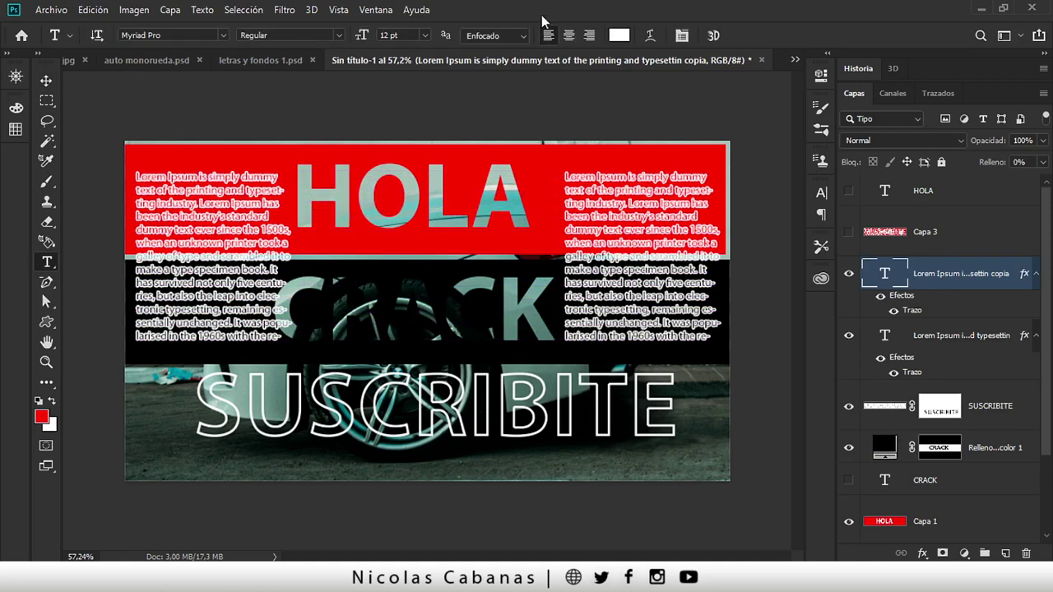
click(591, 36)
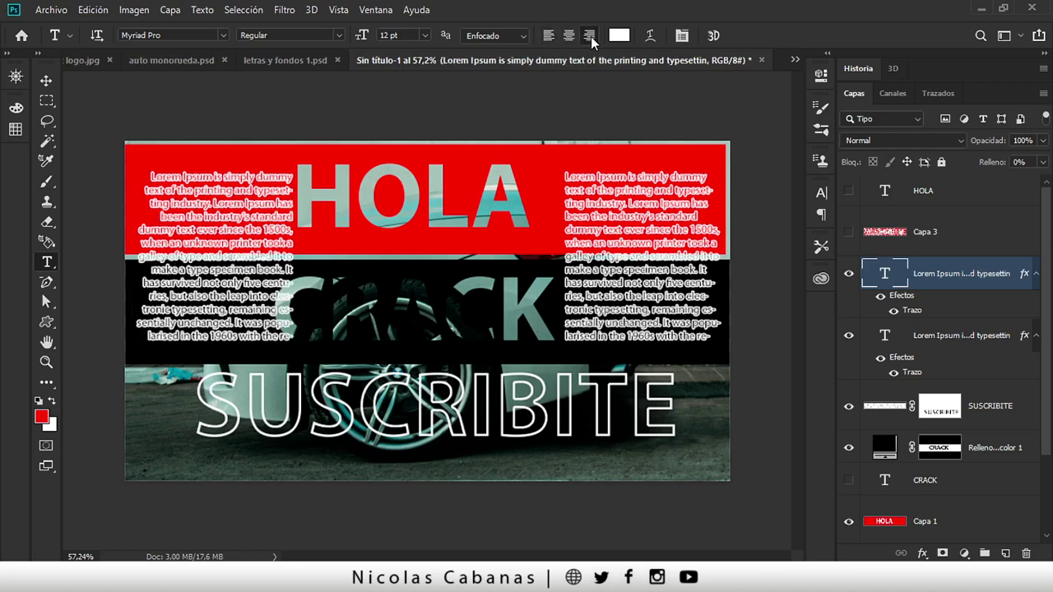
click(55, 83)
drag(170, 214, 163, 215)
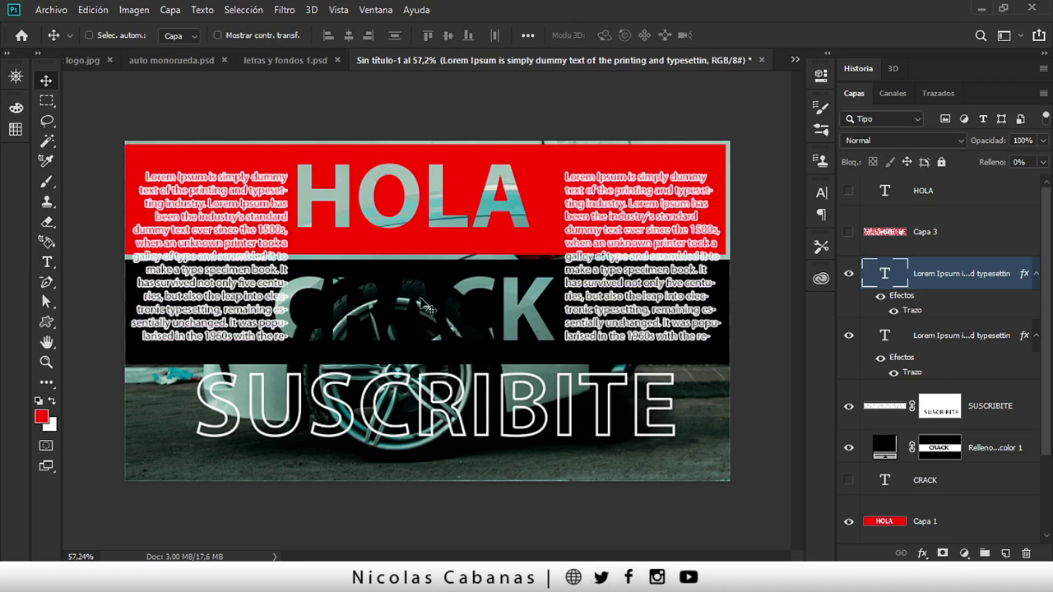
Apply Borrar estilo de capa to the left copy, Ctrl+click its thumbnail, then hide it.
right_click(949, 279)
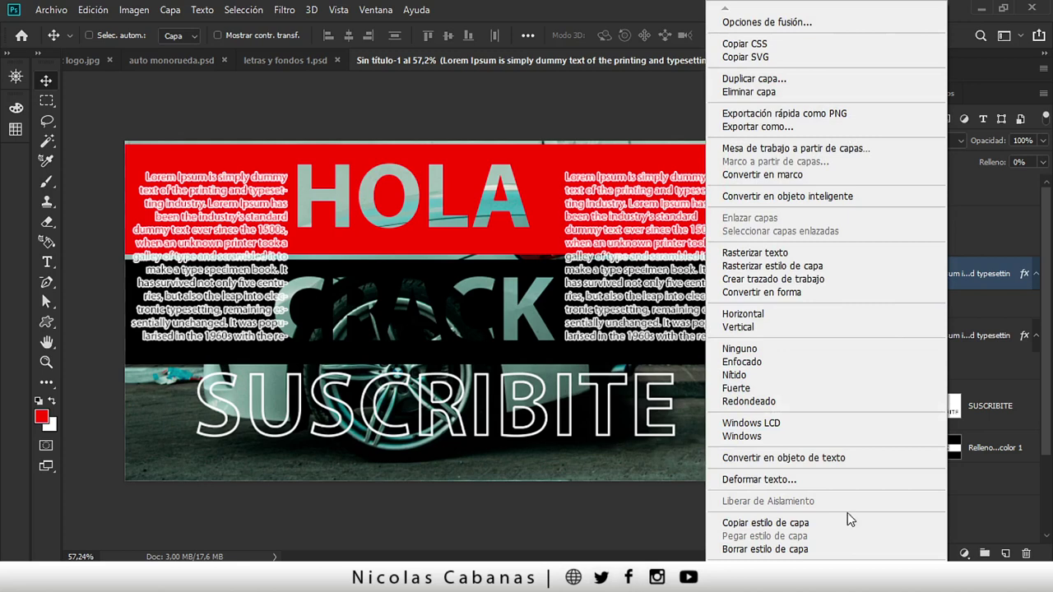
click(827, 549)
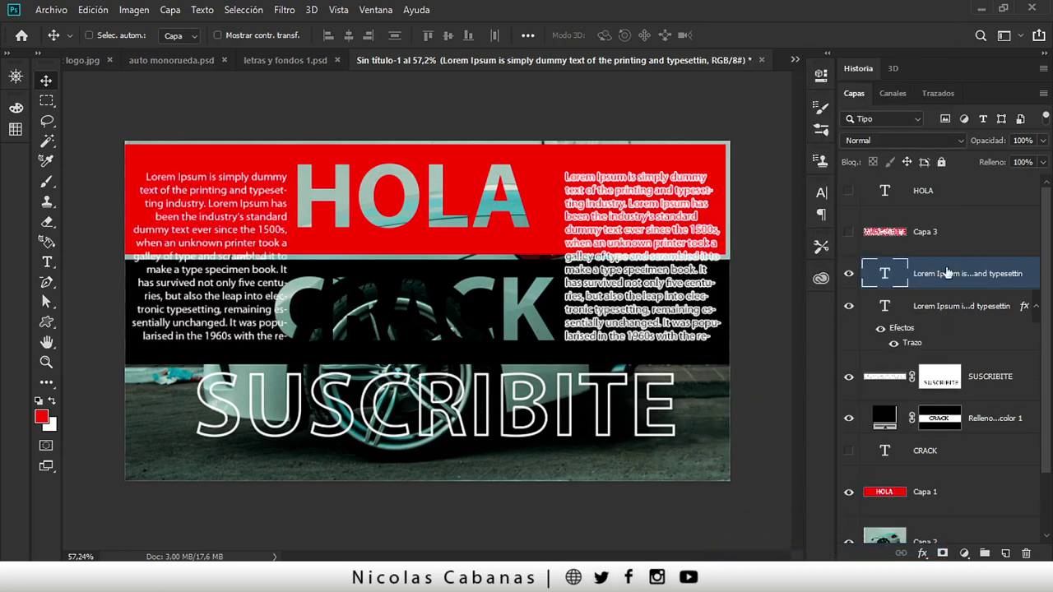
key(ctrl)
ctrl+click(887, 277)
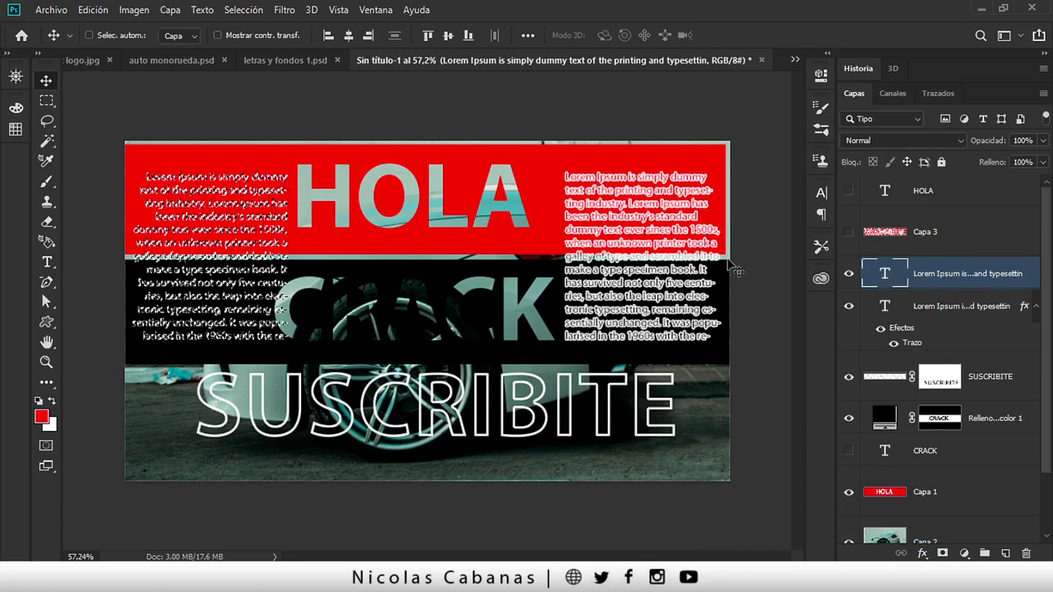
click(849, 273)
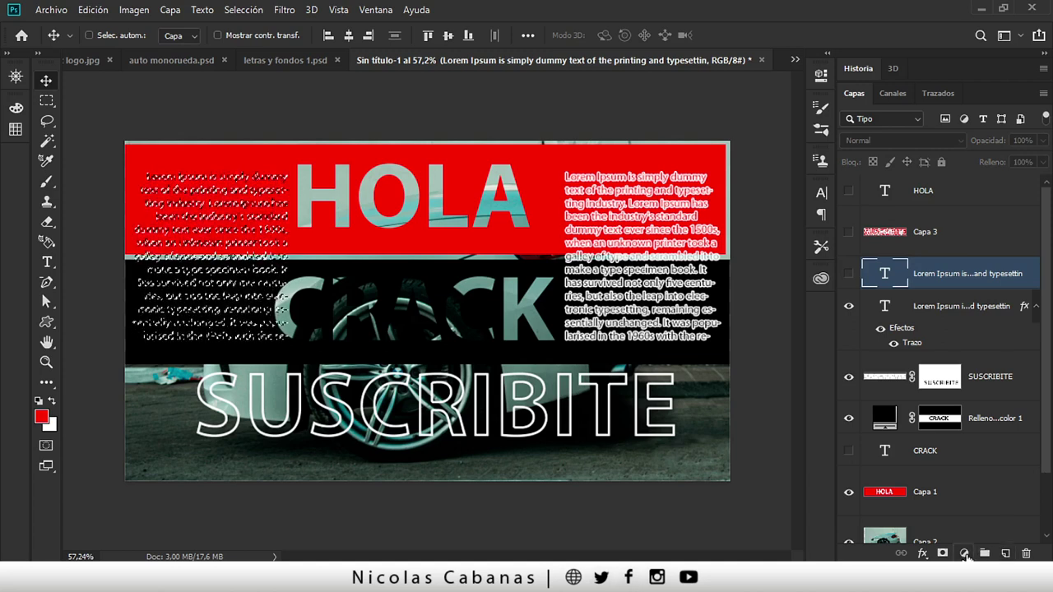
Invert the selection and add a white Color uniforme fill layer over the poster.
click(239, 11)
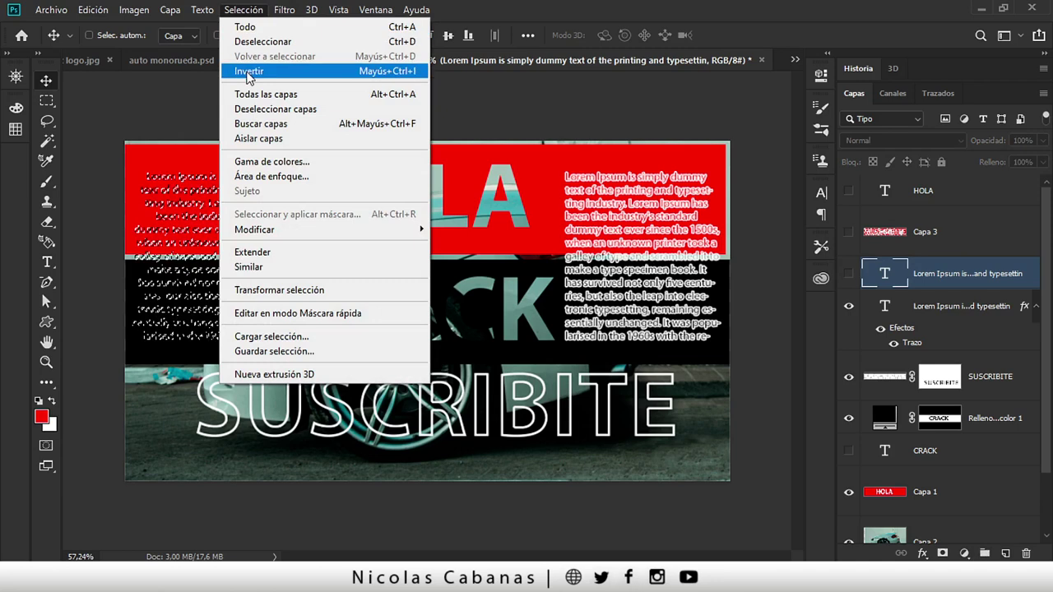
click(249, 71)
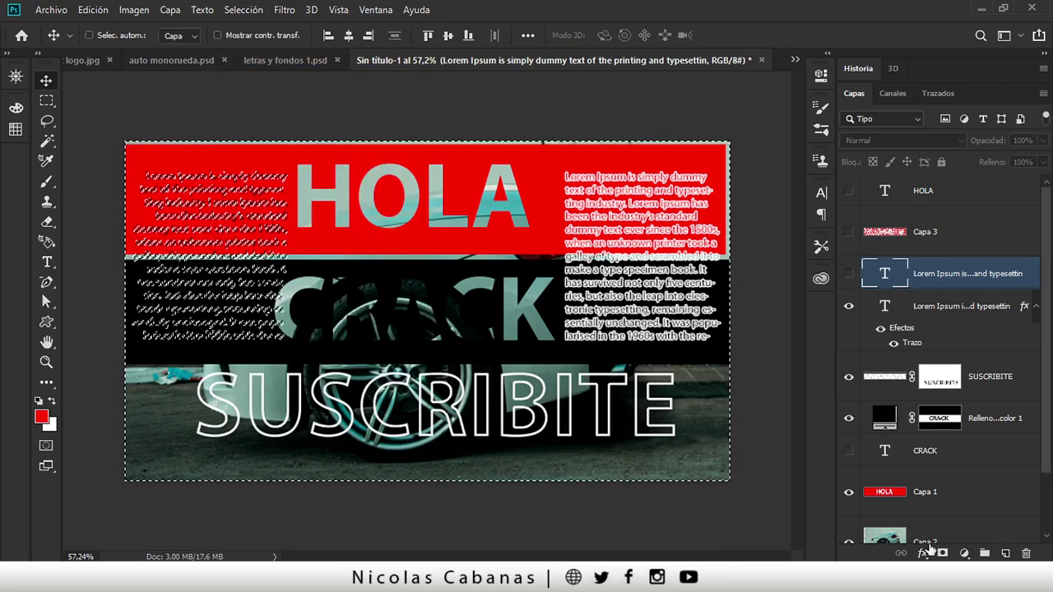
click(964, 553)
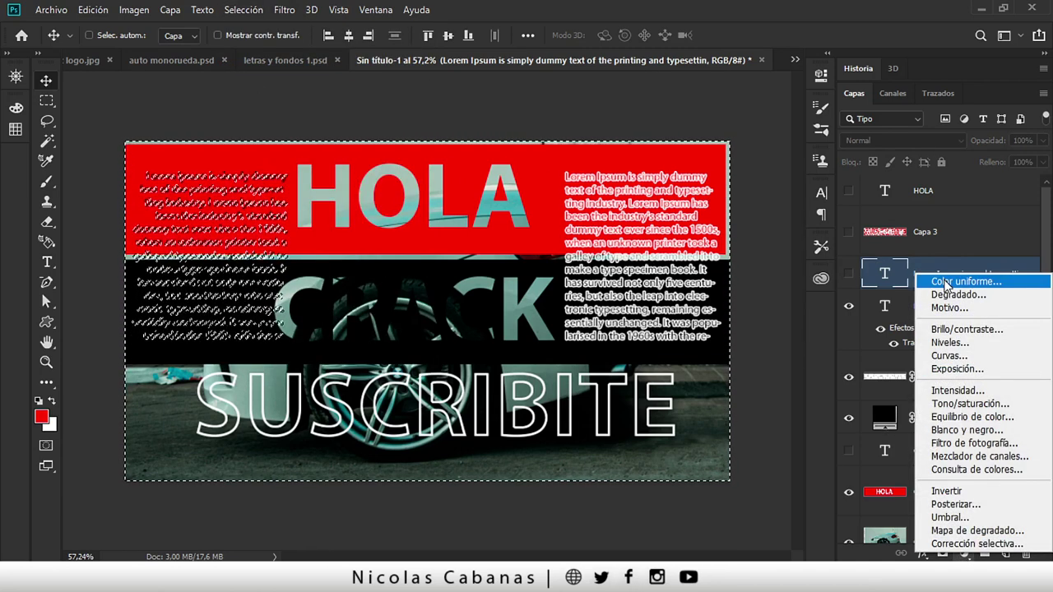
click(937, 281)
click(884, 129)
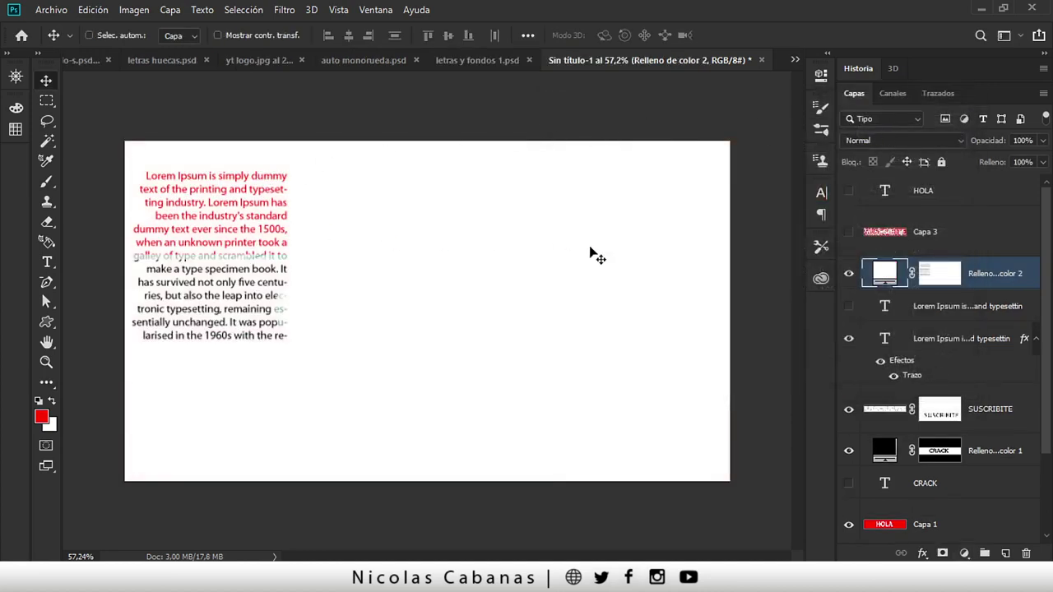
key(m)
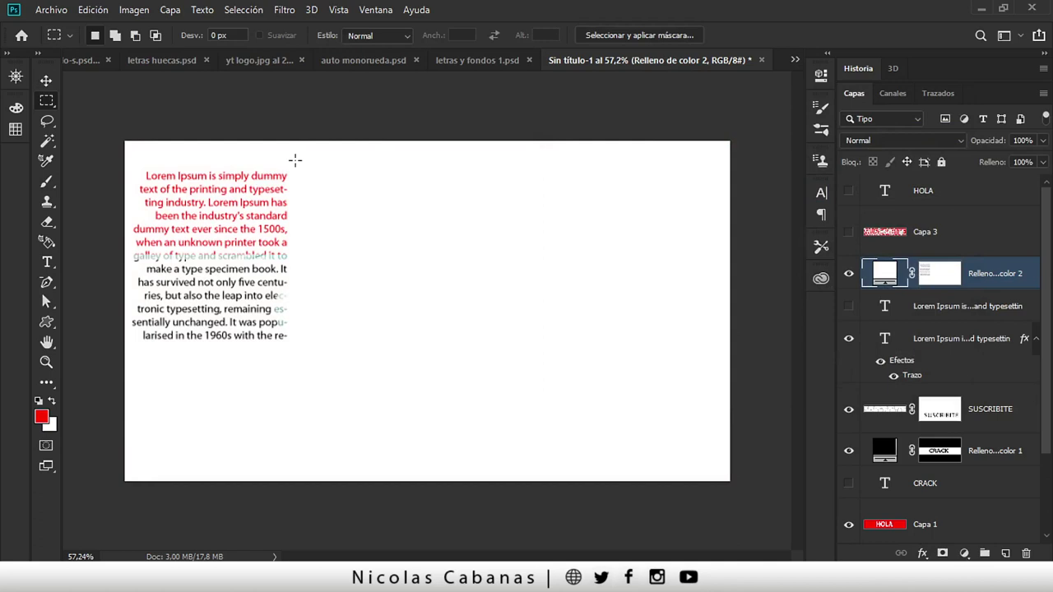
Box-select the left paragraph, invert the selection, and target the white fill layer's mask.
drag(297, 165, 167, 304)
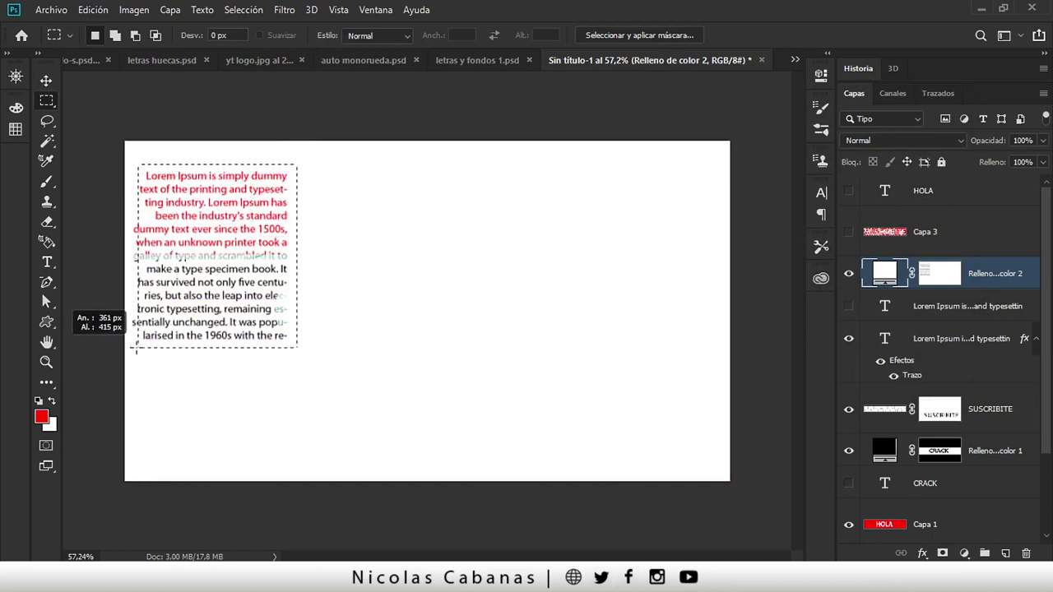
drag(164, 305, 116, 356)
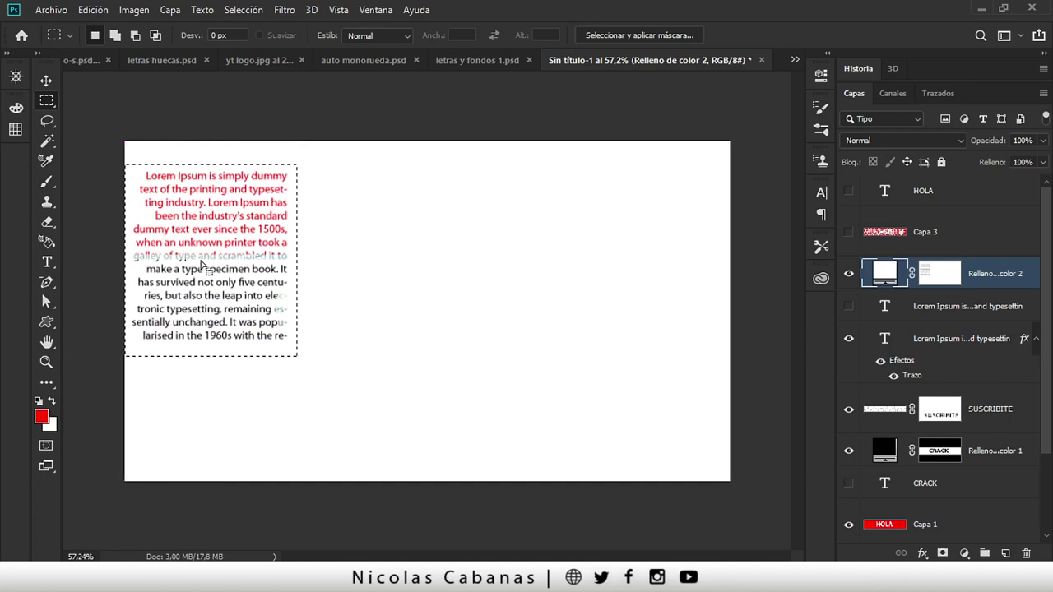
click(239, 12)
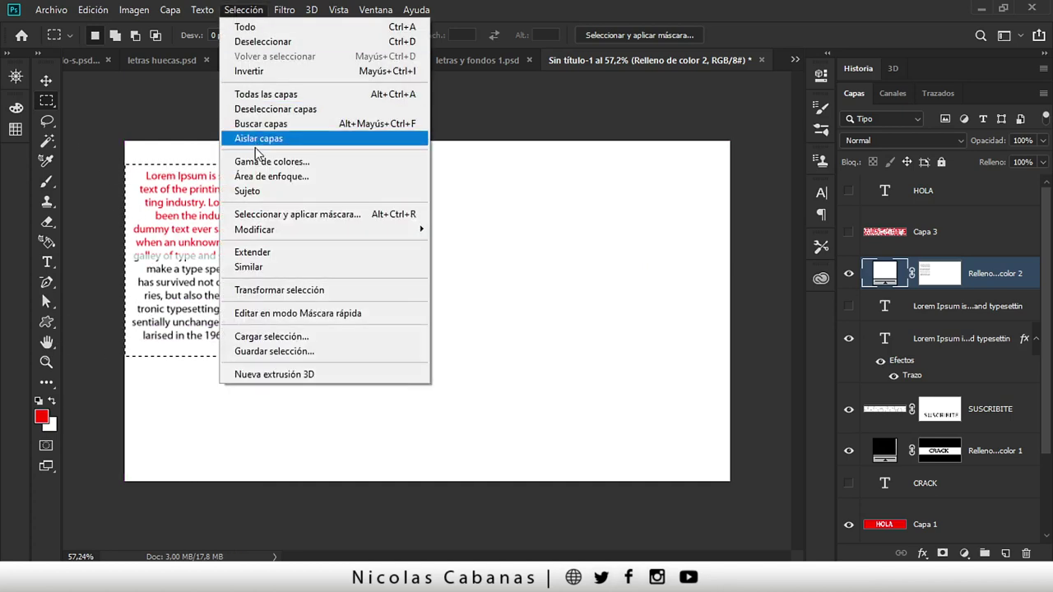
click(304, 72)
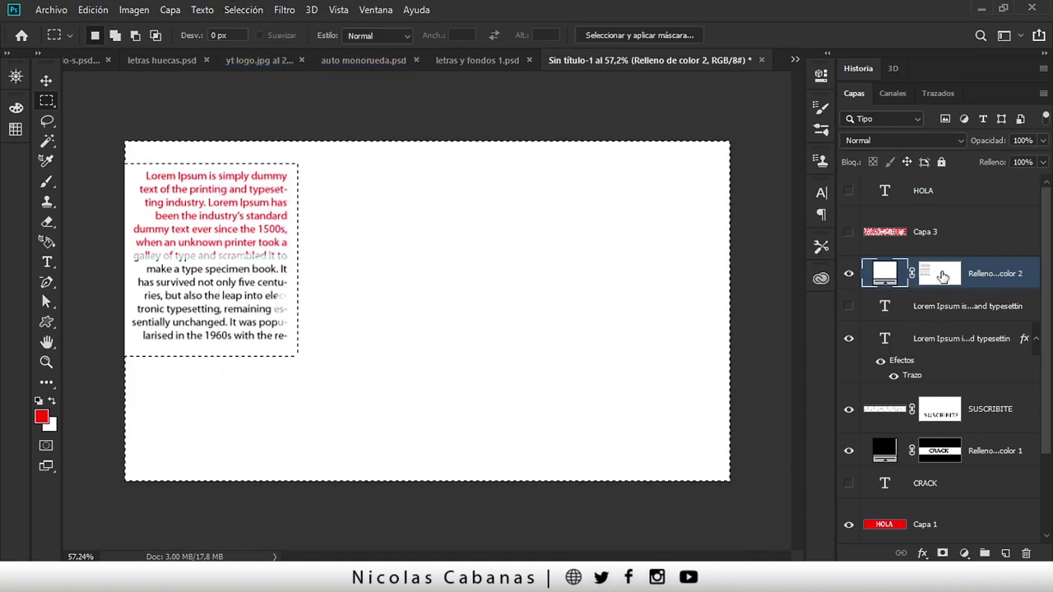
click(943, 277)
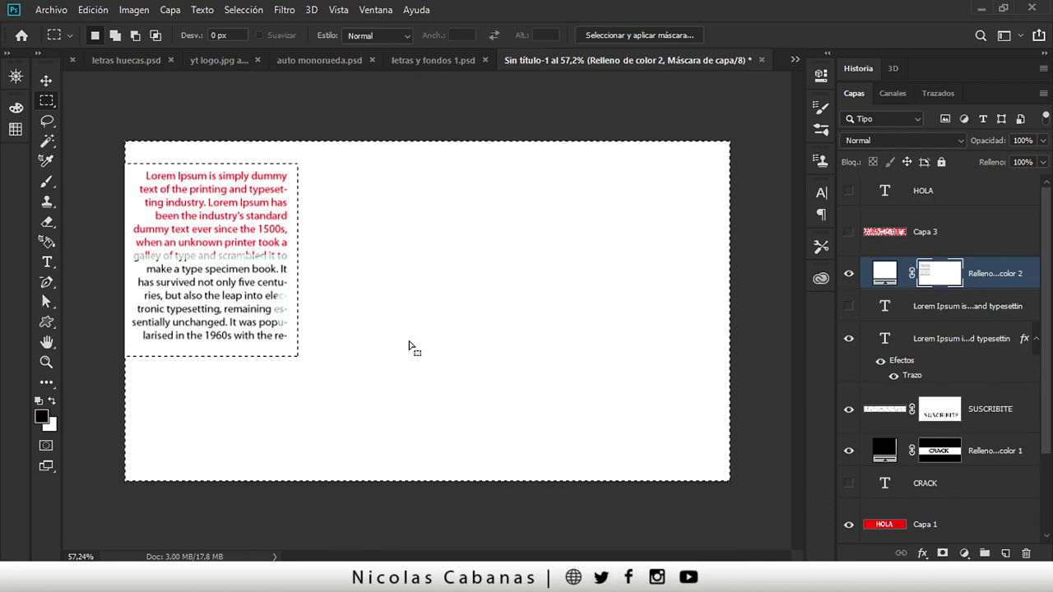
Mask out the white fill outside the box, deselect, and return to the Move tool.
key(ctrl+i)
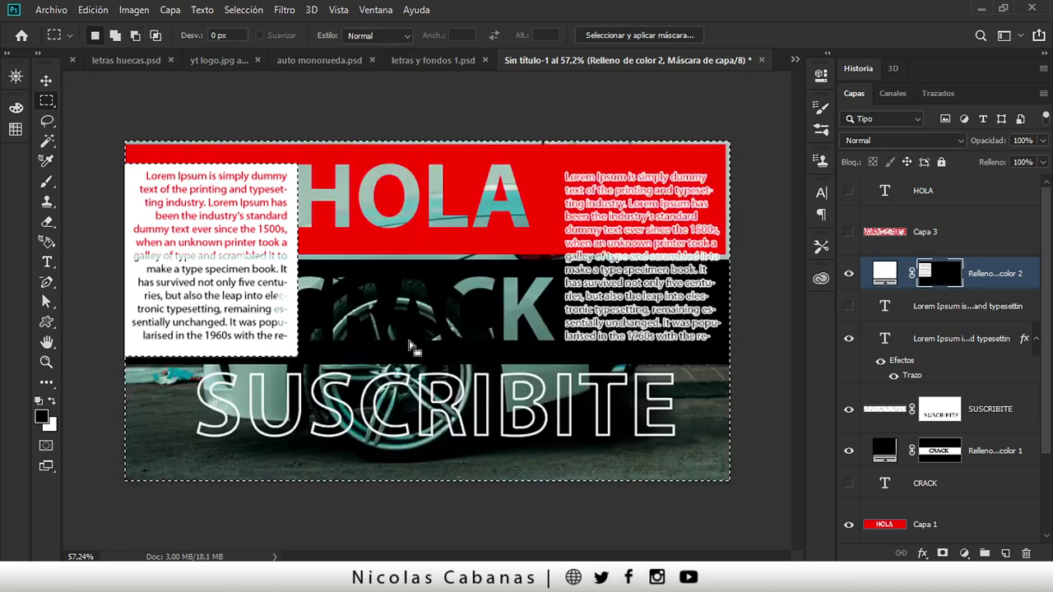
key(ctrl+d)
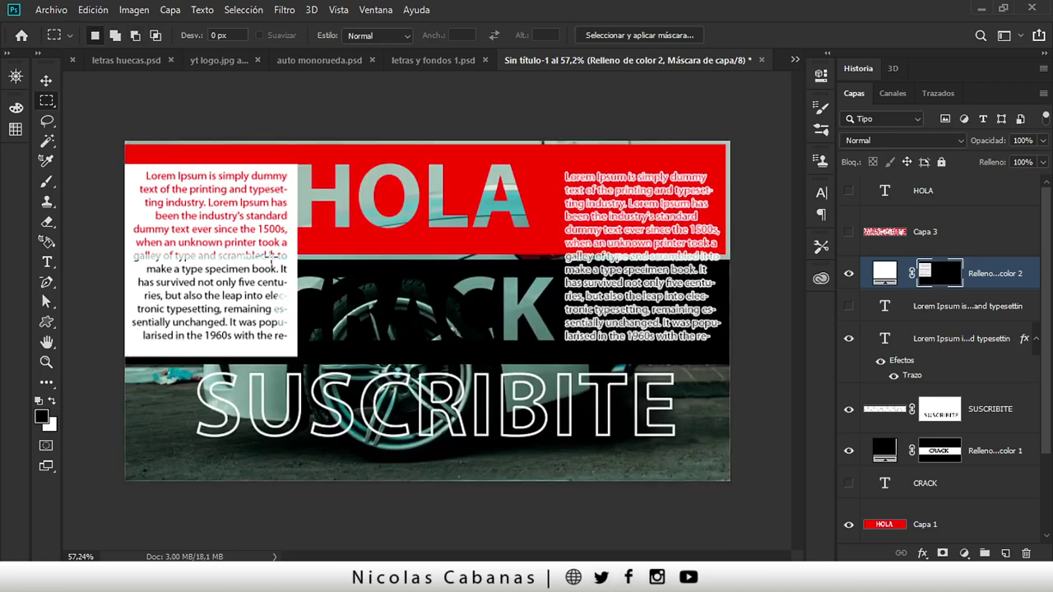
key(v)
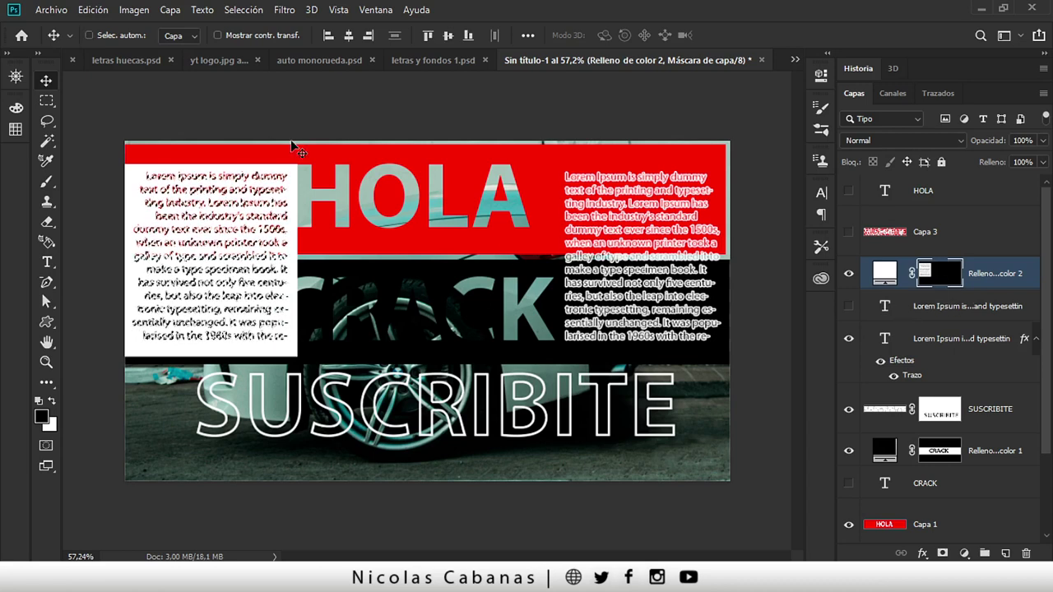
On a new layer with the white box hidden, stroke the left text 4 px white outside.
click(1004, 553)
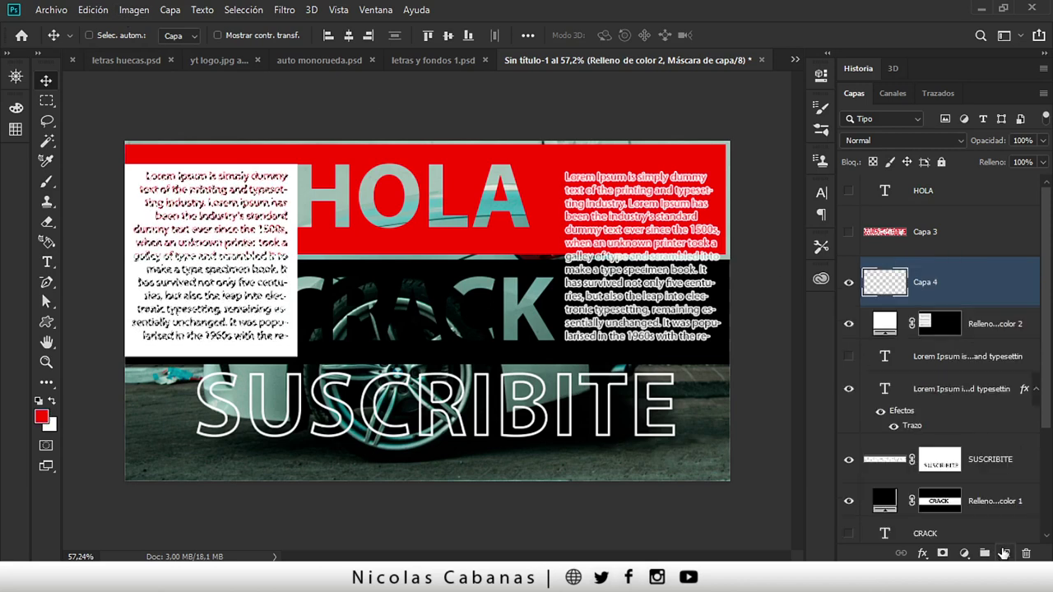
click(849, 324)
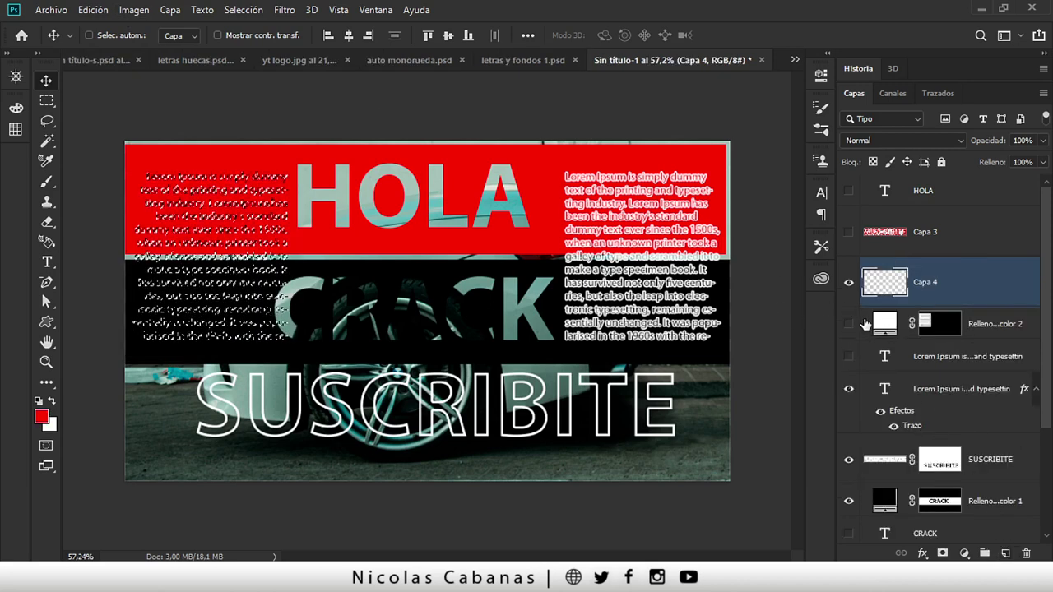
click(91, 12)
click(198, 263)
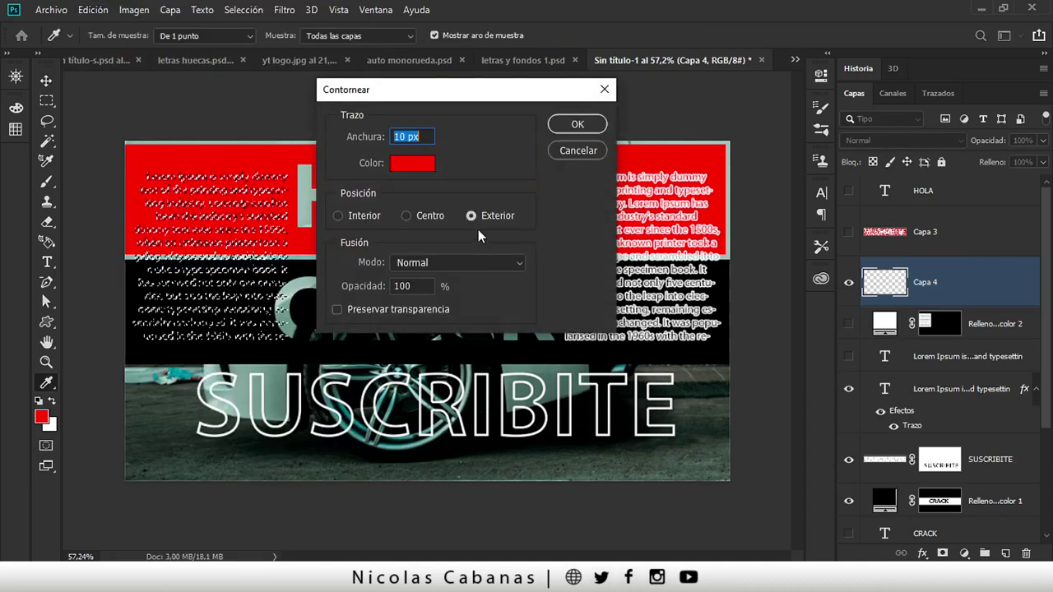
text(4)
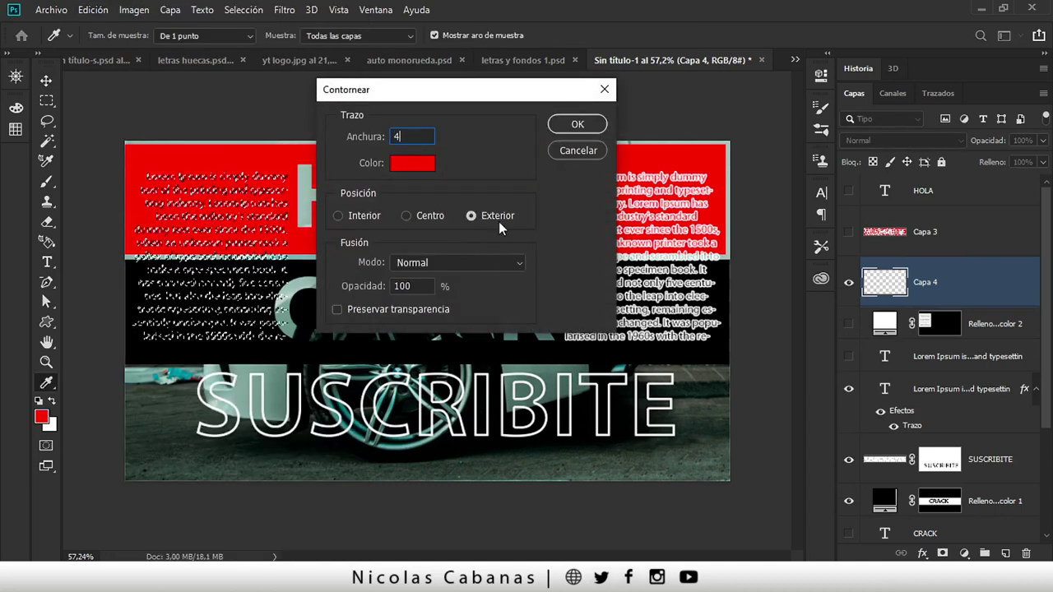
click(413, 162)
drag(569, 153, 504, 112)
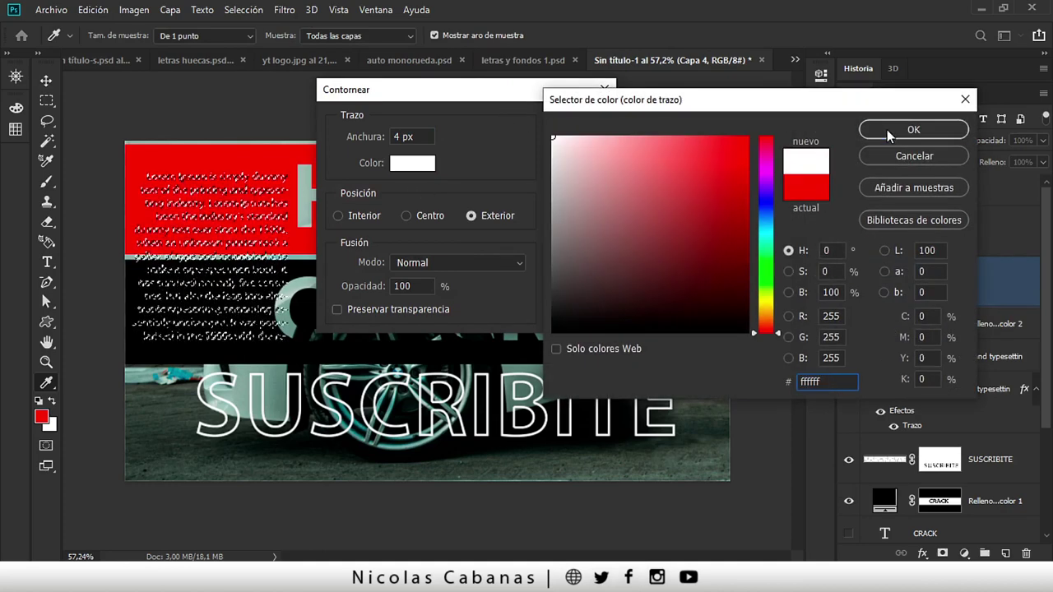
click(913, 129)
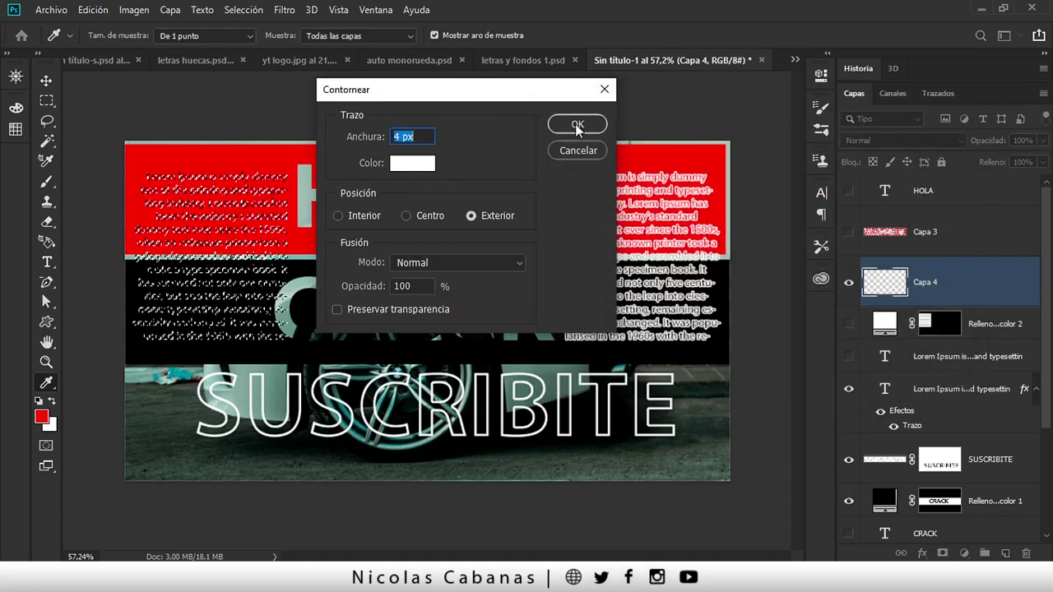
click(577, 124)
key(z)
mouse_move(228, 187)
mouse_down()
mouse_move(290, 156)
mouse_move(318, 194)
mouse_move(629, 239)
mouse_up()
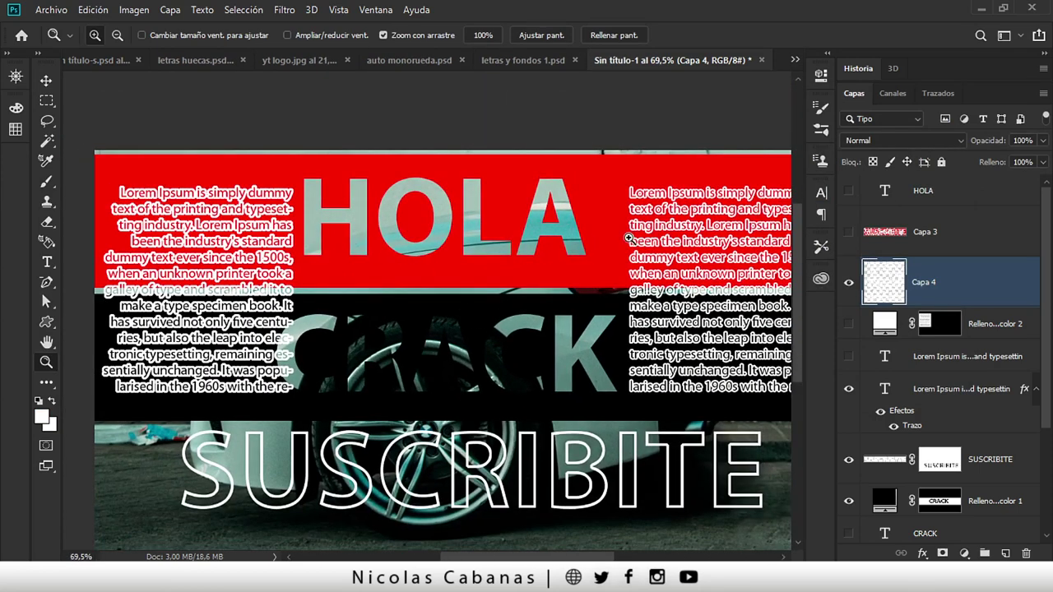
Move Capa 4 beneath the Lorem Ipsum text layer in the layer stack.
drag(982, 309, 987, 387)
click(977, 388)
click(973, 362)
click(972, 386)
click(969, 355)
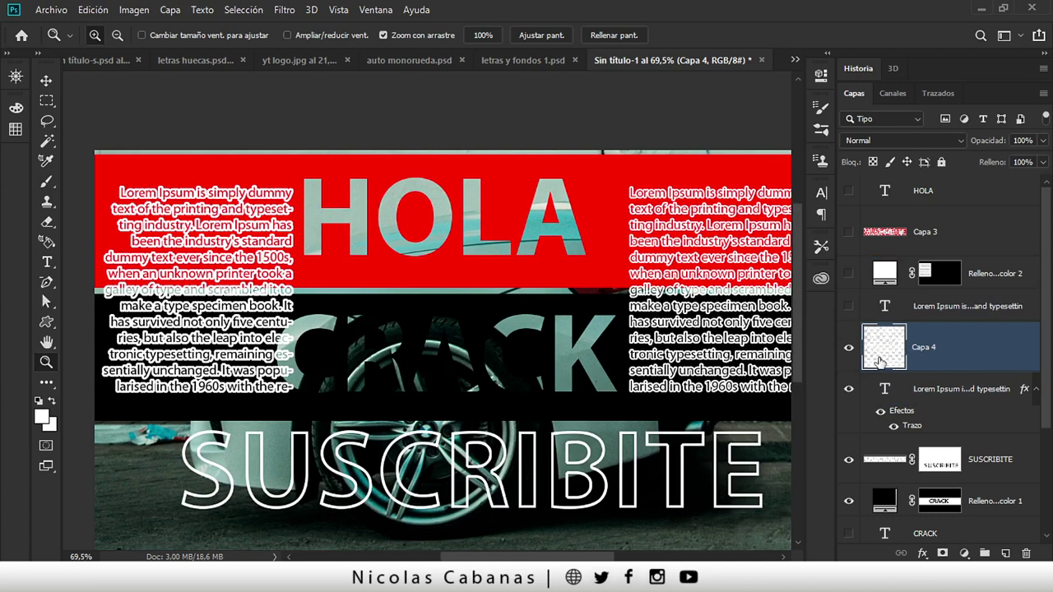
Solo Capa 4 to check the outline, then toggle the right-hand text layer off and on.
alt+click(849, 348)
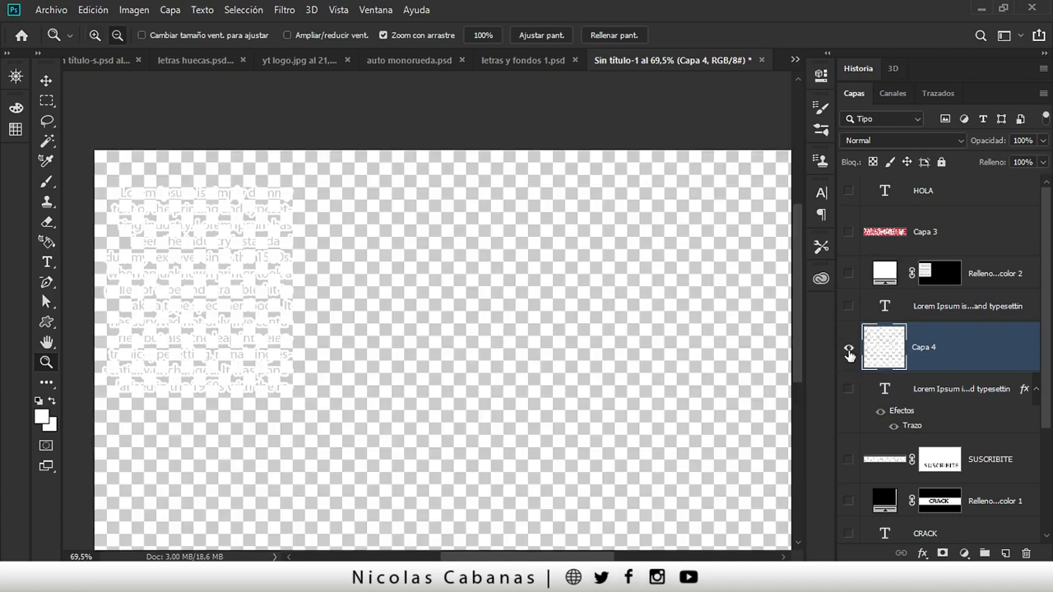
alt+click(848, 352)
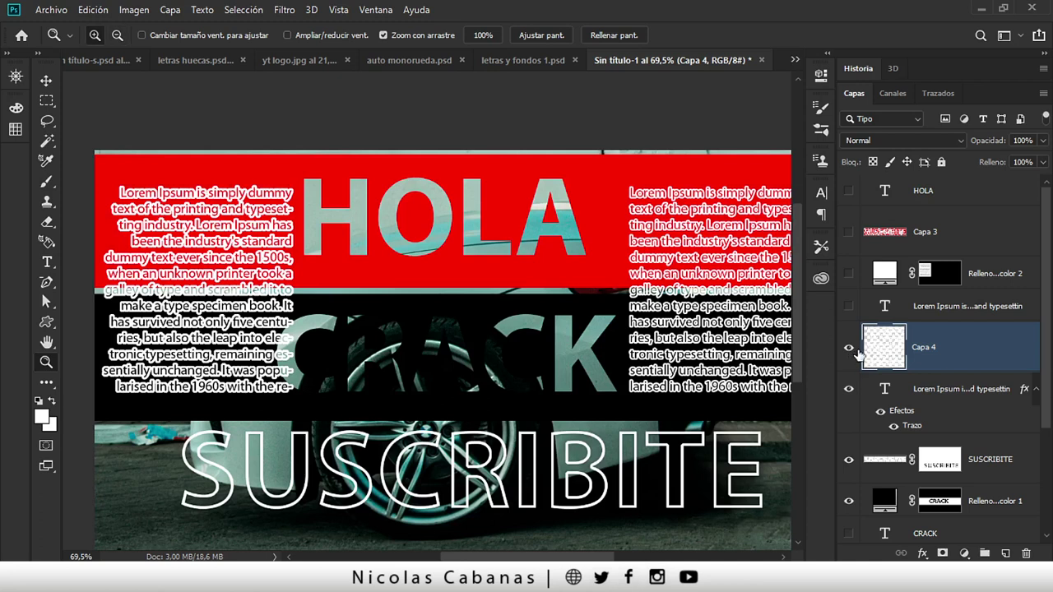
click(852, 389)
click(850, 389)
ctrl+click(675, 320)
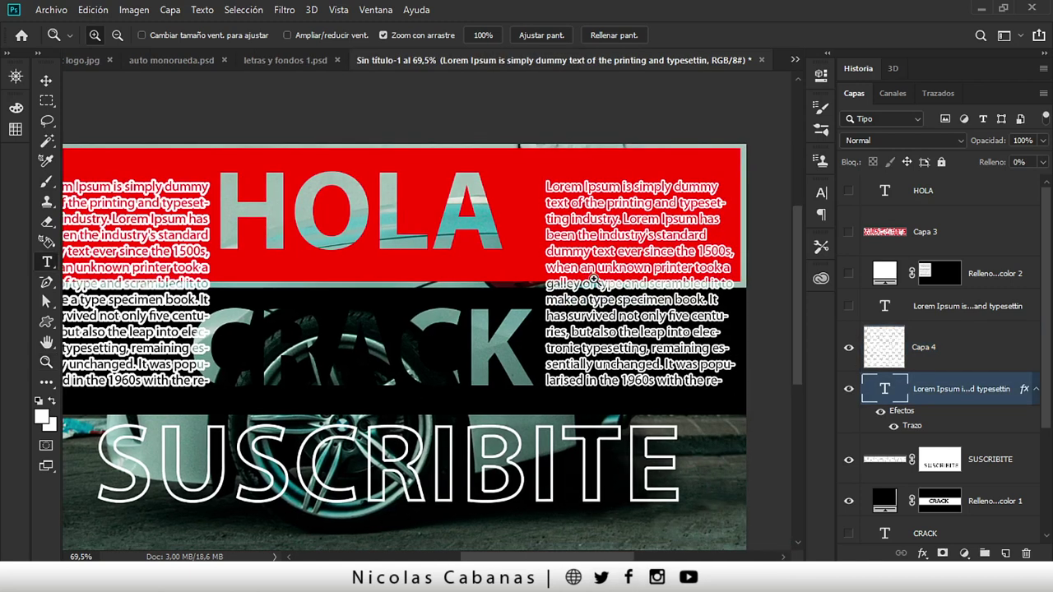
key(t)
click(591, 215)
drag(562, 188, 705, 317)
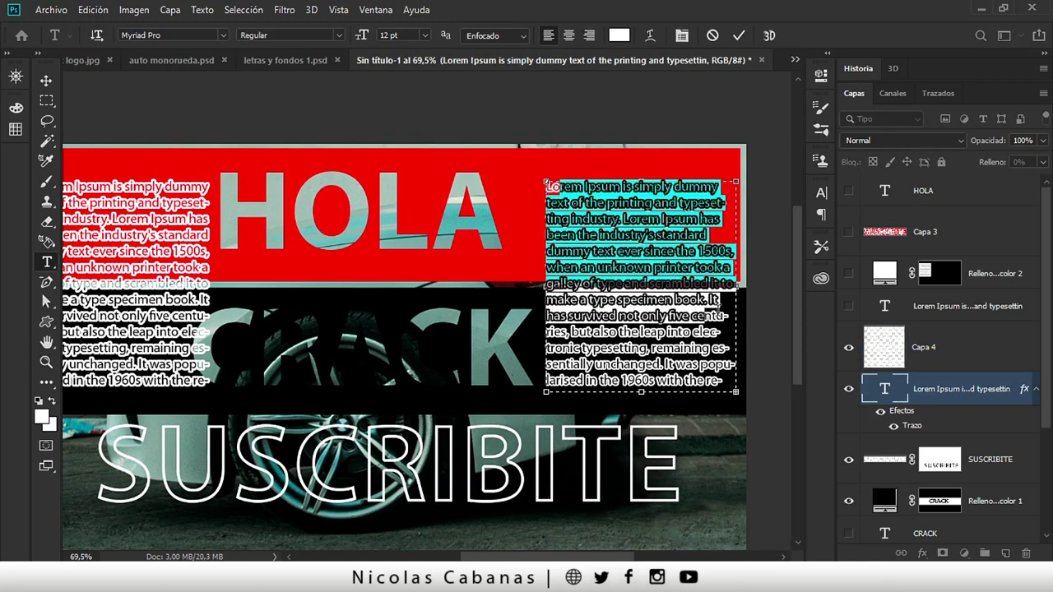
text(eeeeenturies, but also the leap)
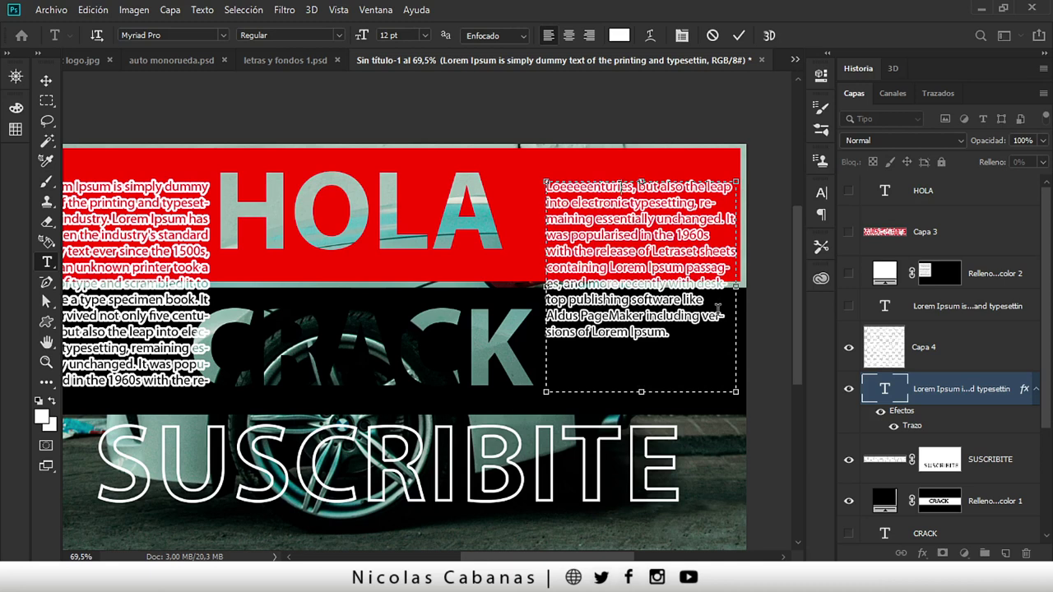
text(sooooo)
key(Return)
key(Return)
key(Return)
key(Return)
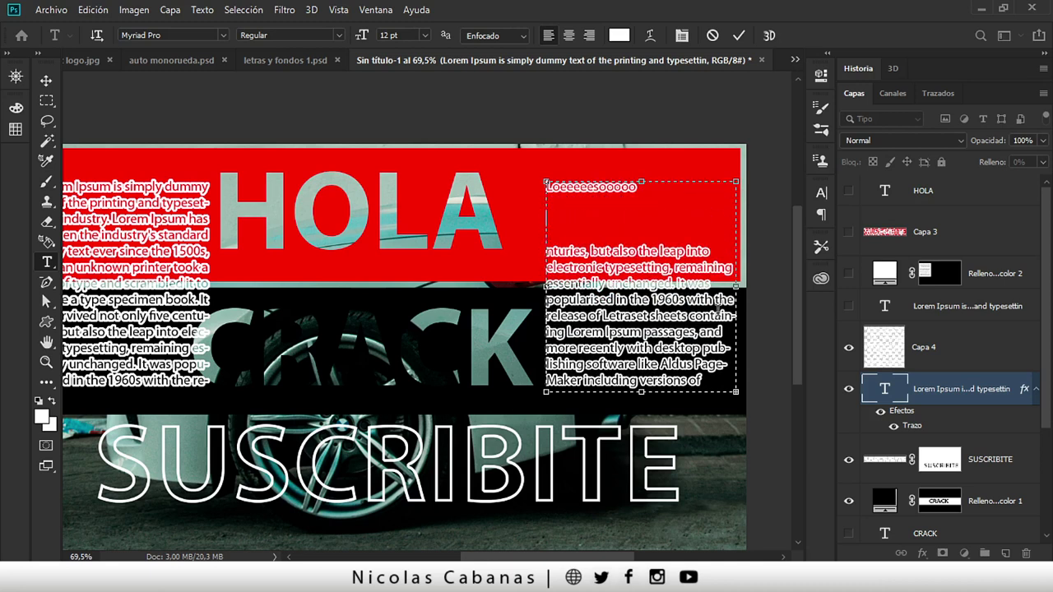
text(vamoosss)
key(ctrl+Return)
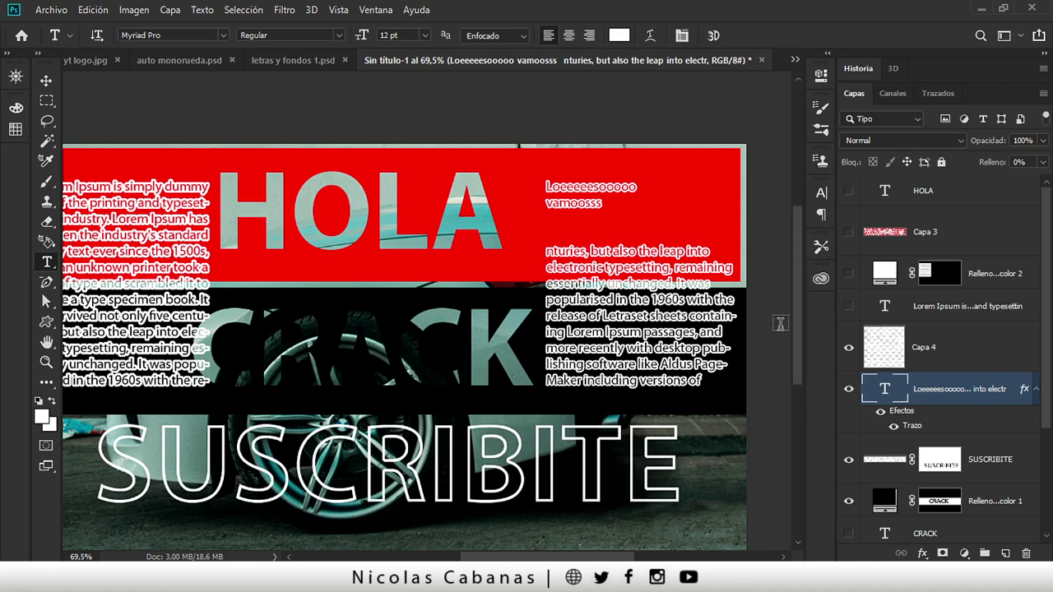
key(ctrl+z)
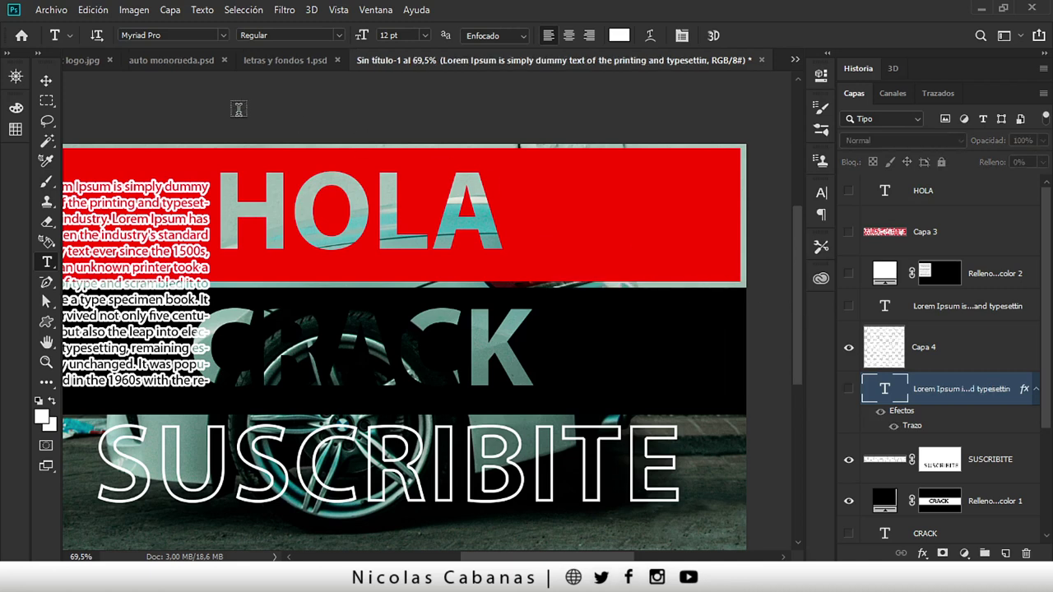
click(45, 80)
key(ctrl+shift+z)
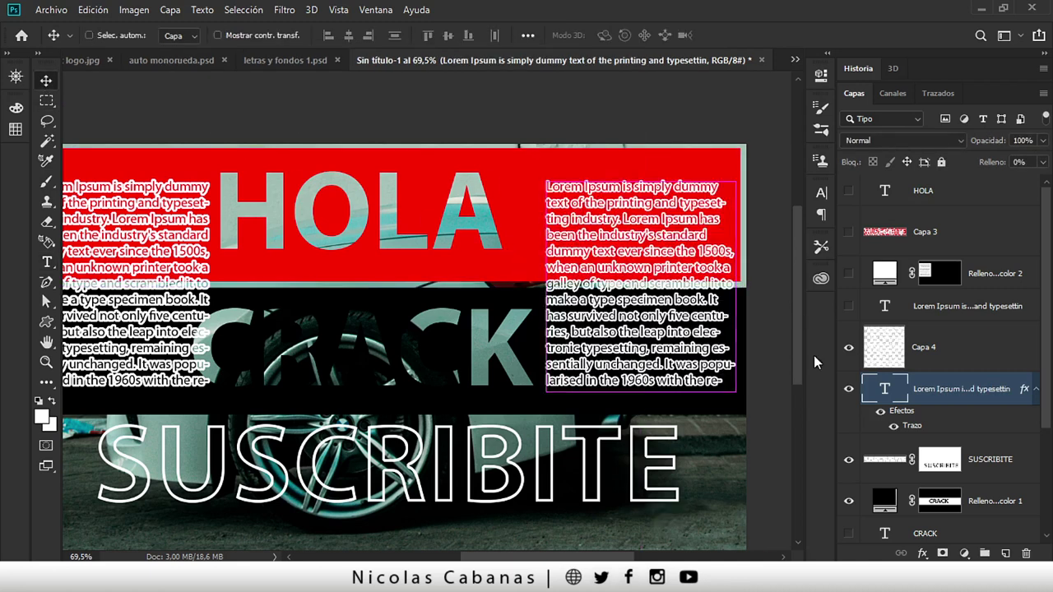
Zoom out to view the whole poster and switch back to the Move tool.
key(z)
drag(430, 273, 404, 292)
drag(410, 294, 413, 313)
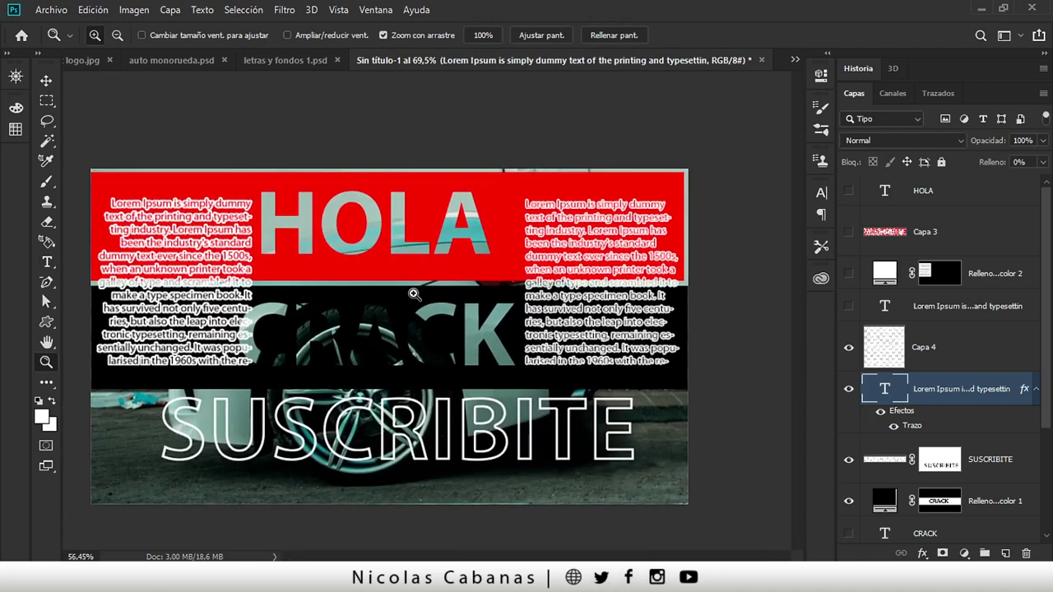
key(v)
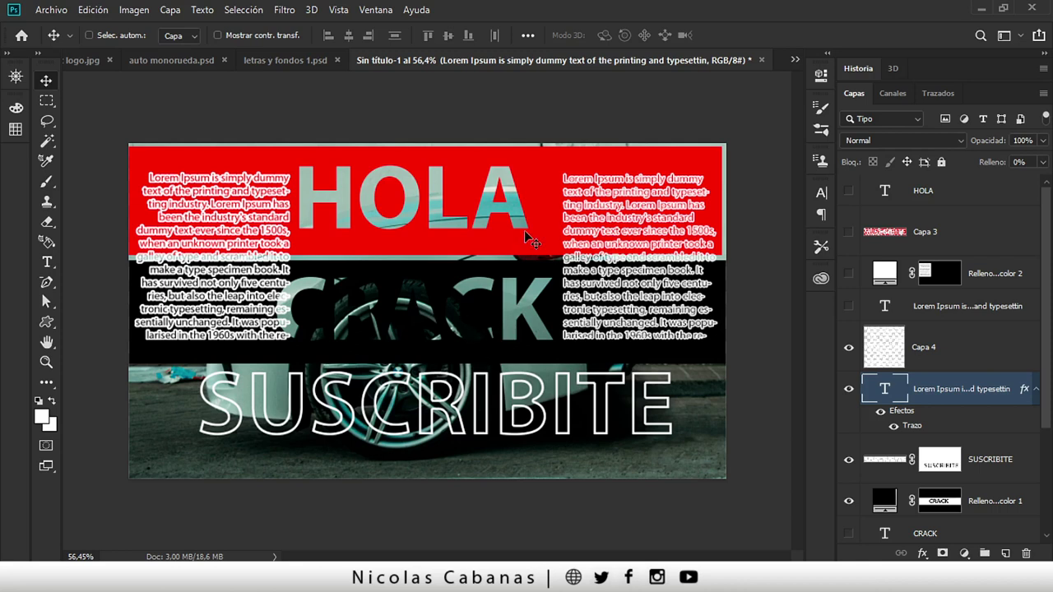
click(282, 65)
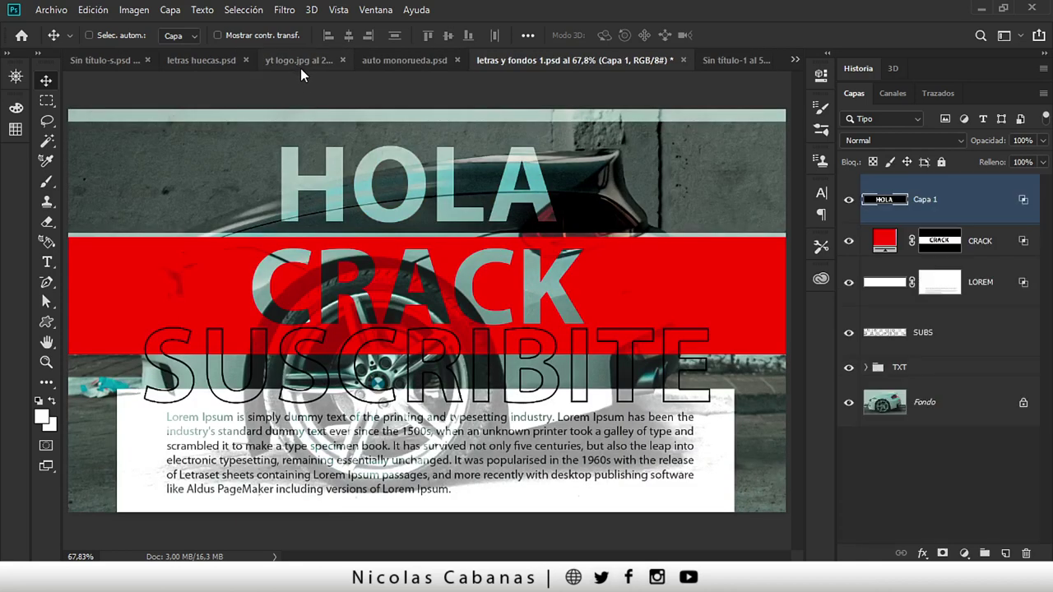
key(z)
drag(567, 290, 536, 290)
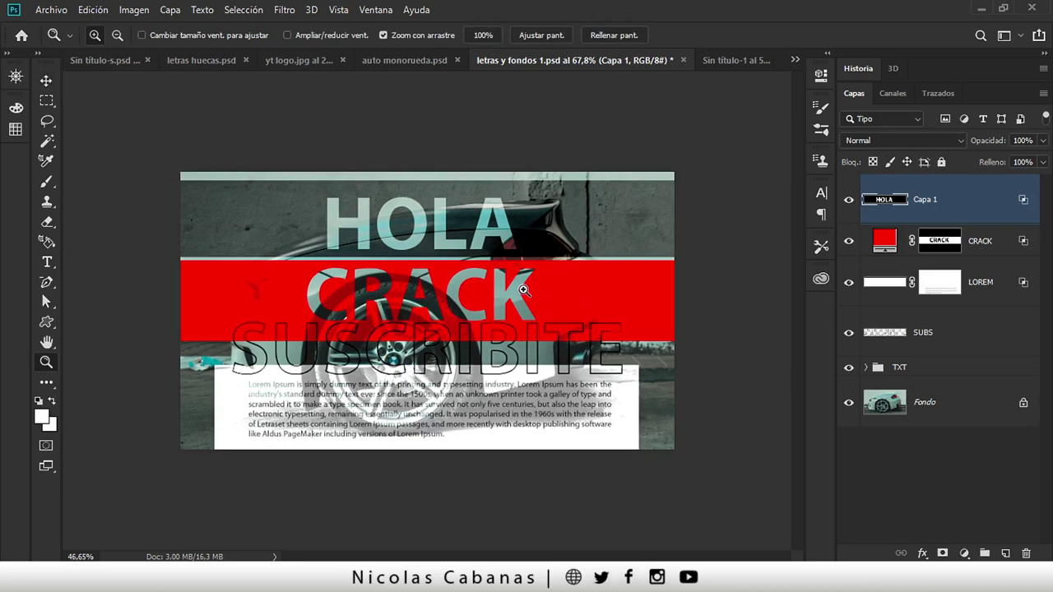
click(745, 61)
click(794, 60)
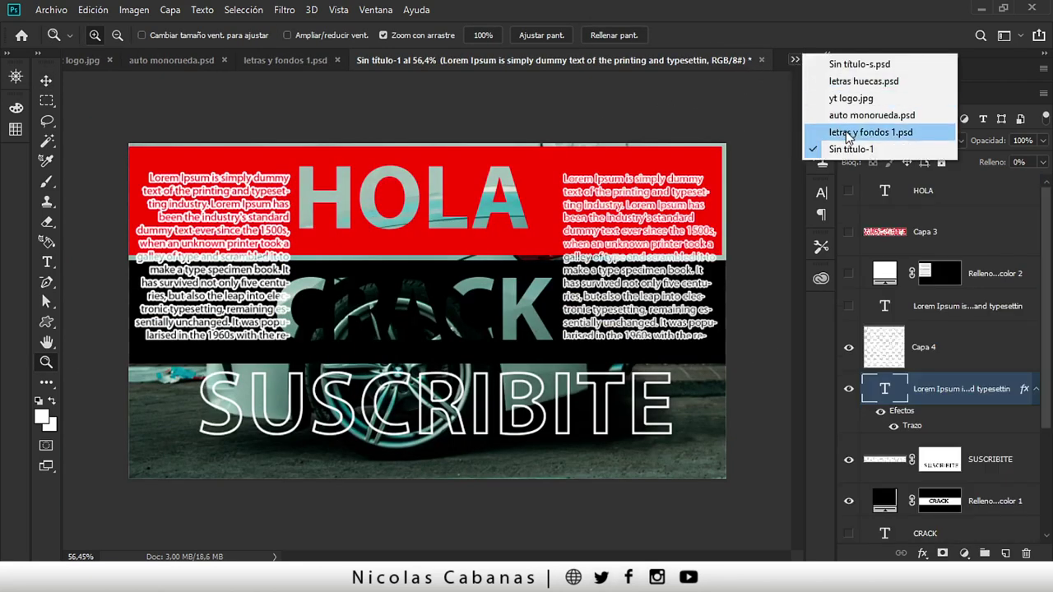
click(846, 99)
mouse_move(608, 270)
mouse_down()
mouse_move(576, 266)
mouse_move(587, 270)
mouse_up()
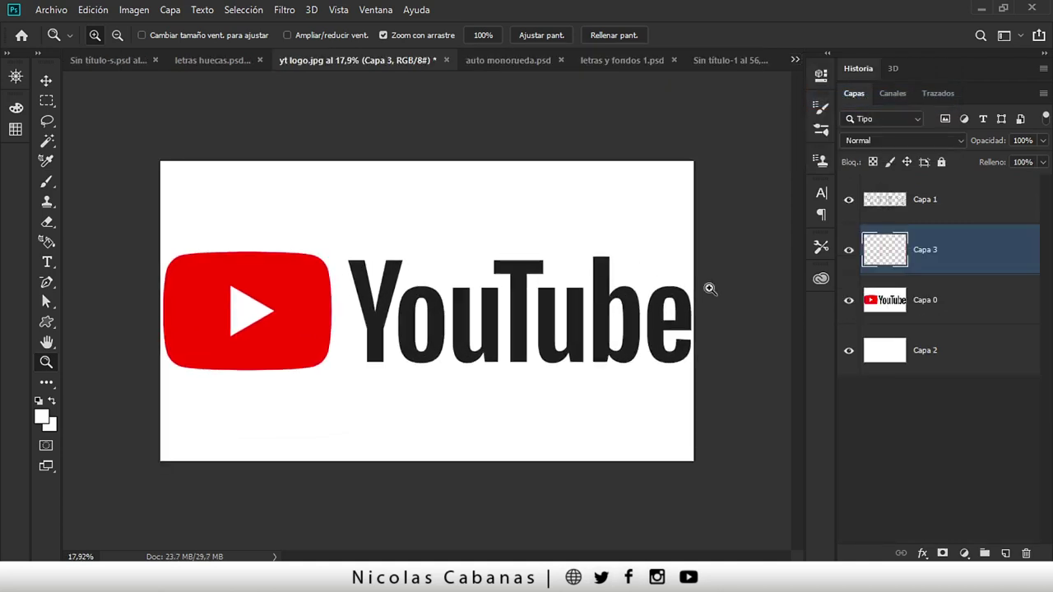
drag(850, 304, 859, 346)
drag(856, 307, 850, 352)
click(236, 62)
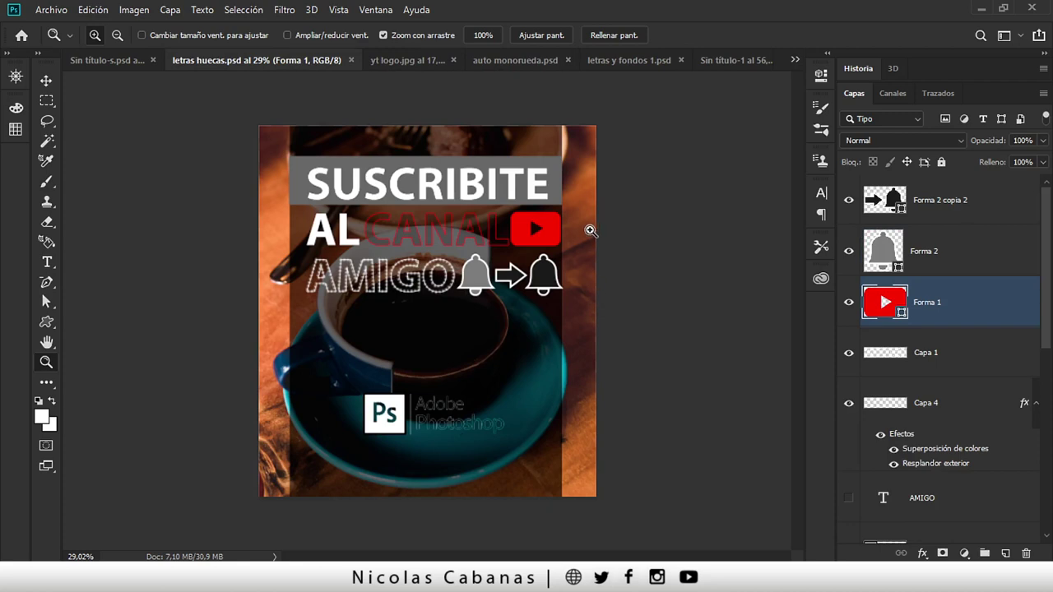
click(630, 63)
drag(486, 316, 521, 336)
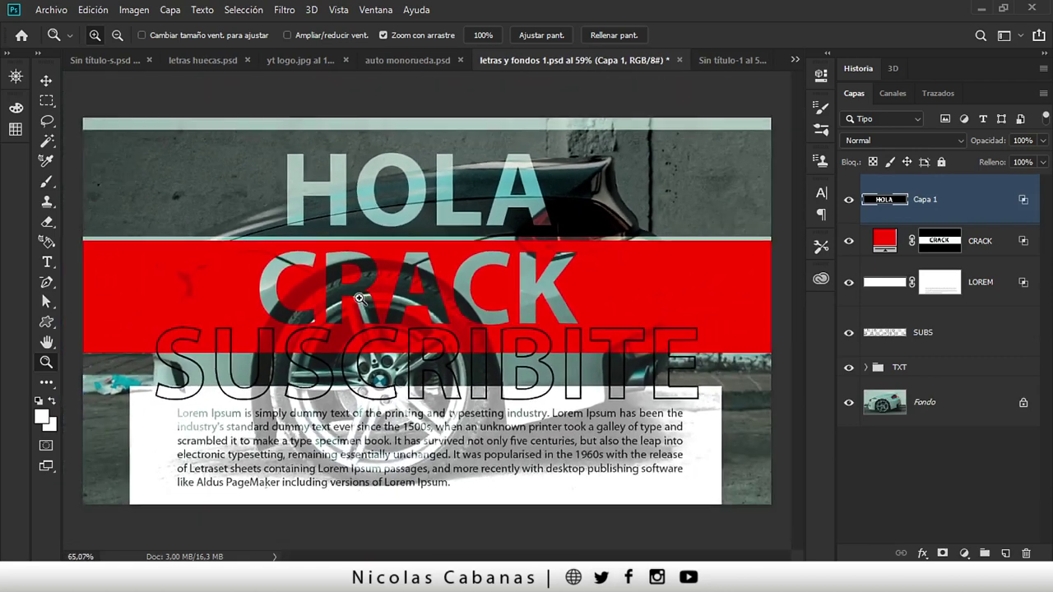
drag(345, 291, 539, 187)
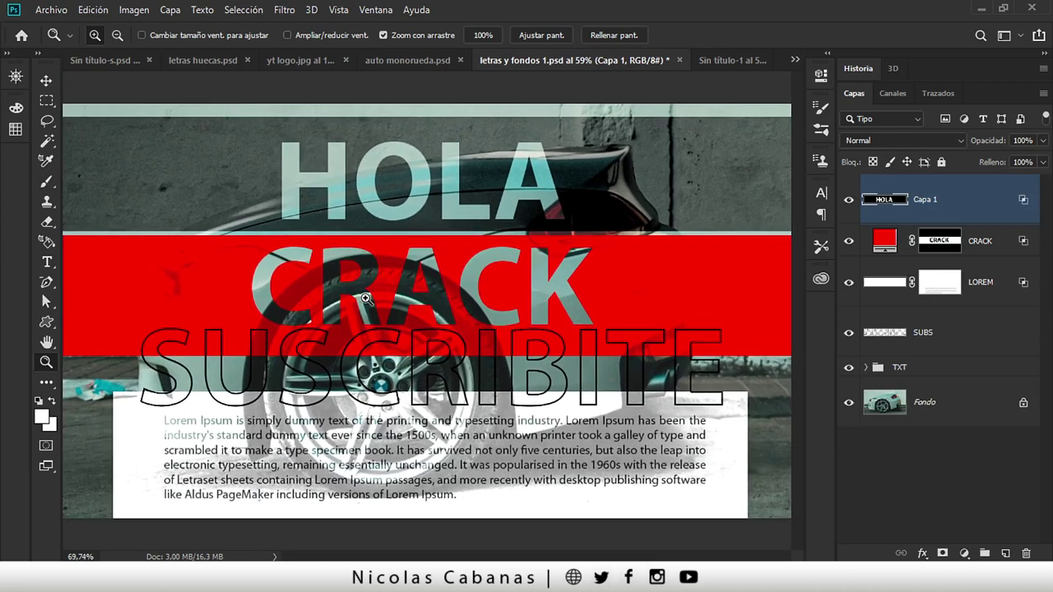